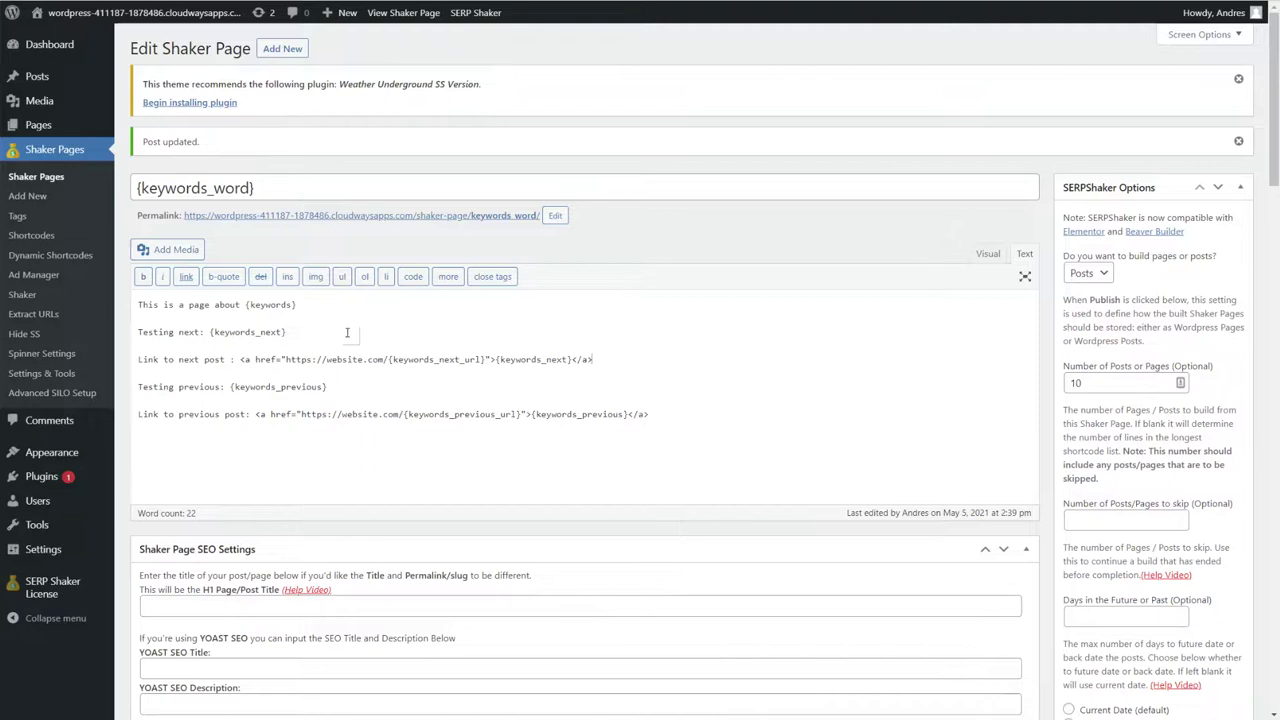
- Scroll through the 40-line keywords shortcode data, then go back to the Shaker Pages list
click(32, 234)
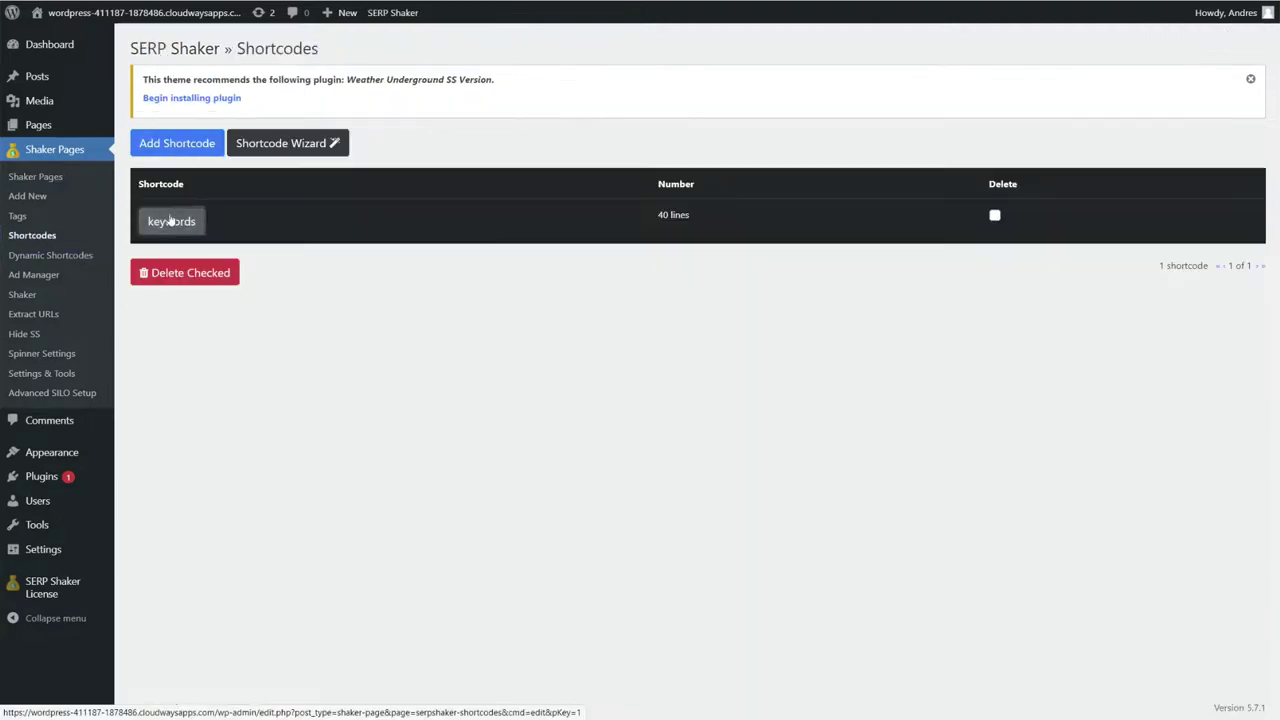
scroll(218, 358, down, 5)
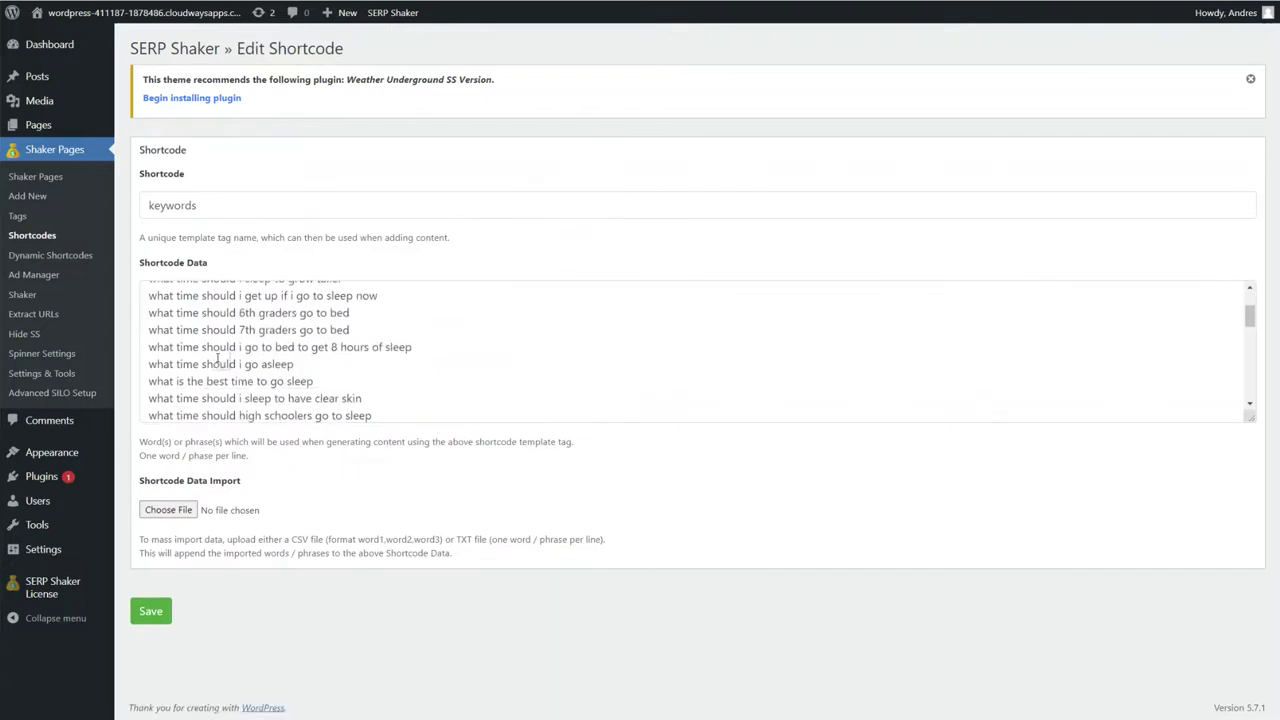
scroll(218, 358, down, 5)
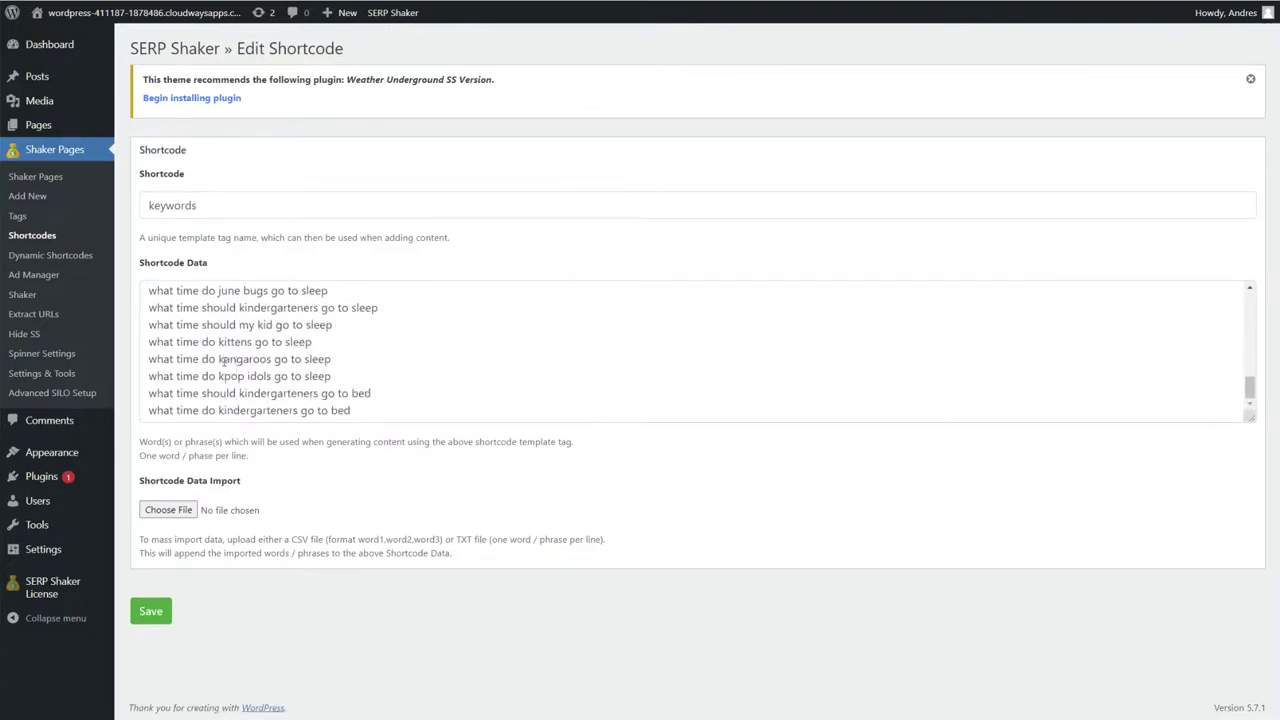
scroll(224, 362, up, 10)
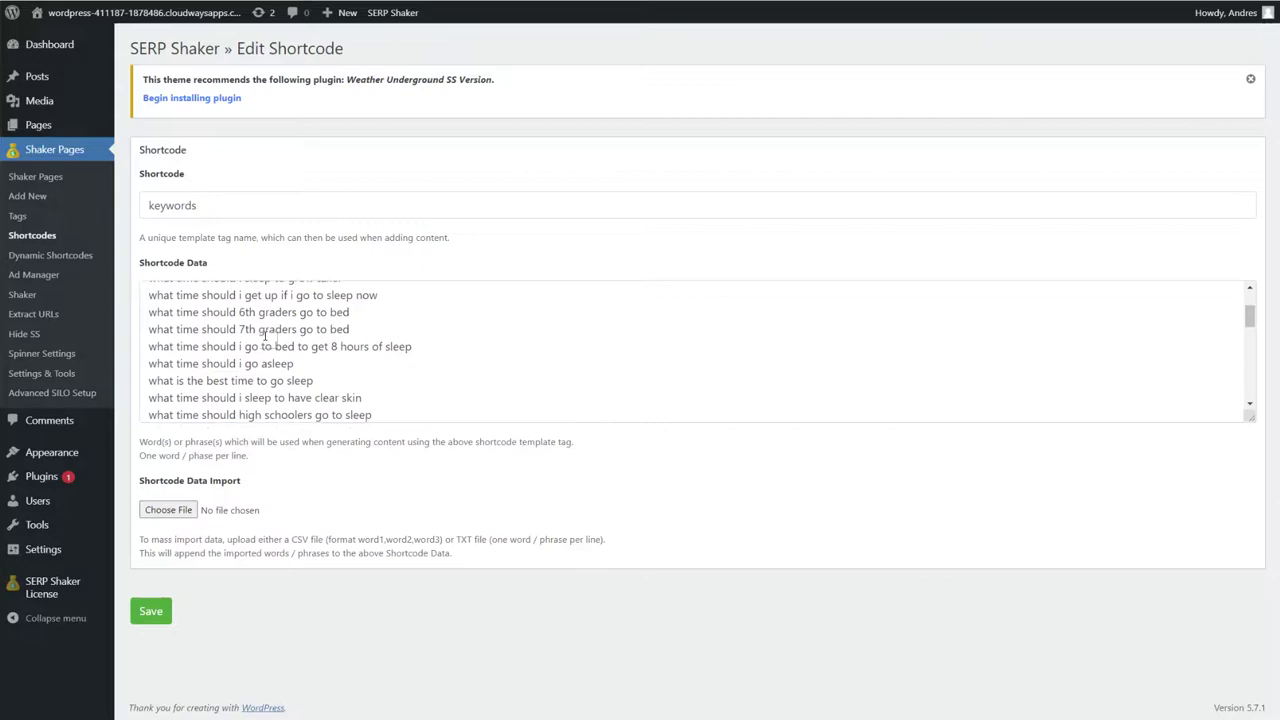
click(46, 180)
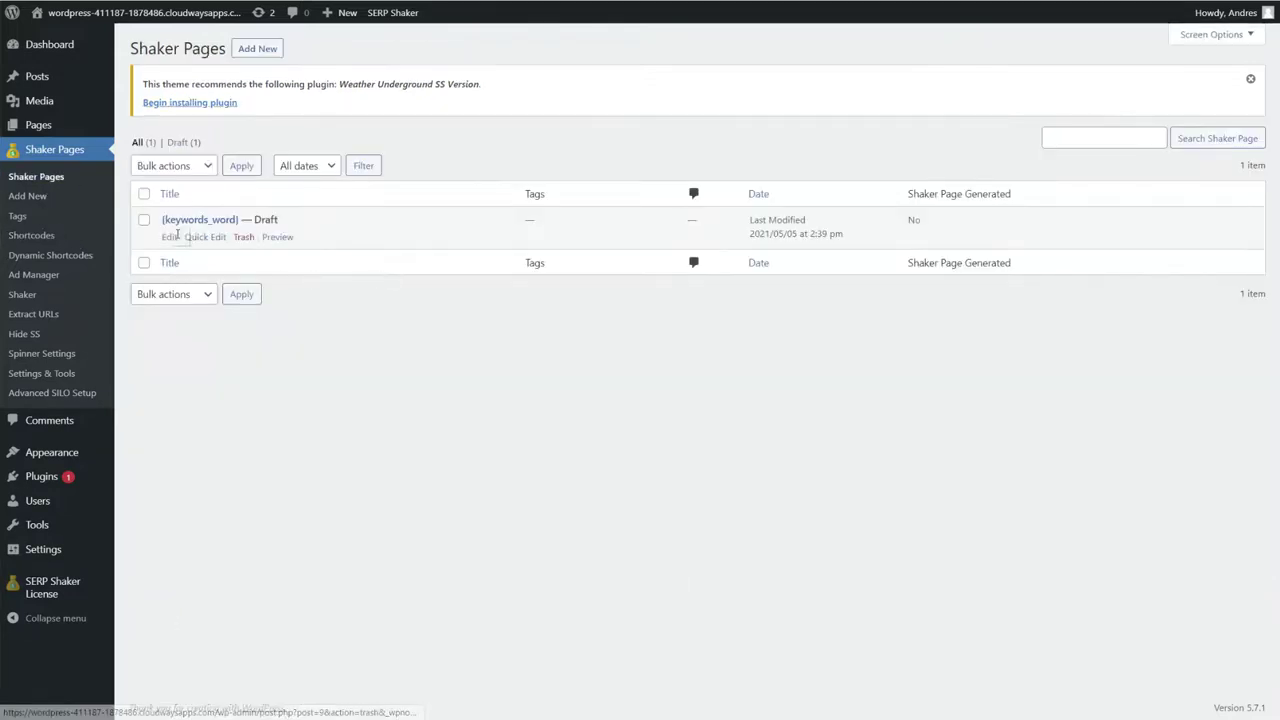
- Open the {keywords_word} draft and point out its {keywords} content and {keywords_word} title placeholders
click(170, 238)
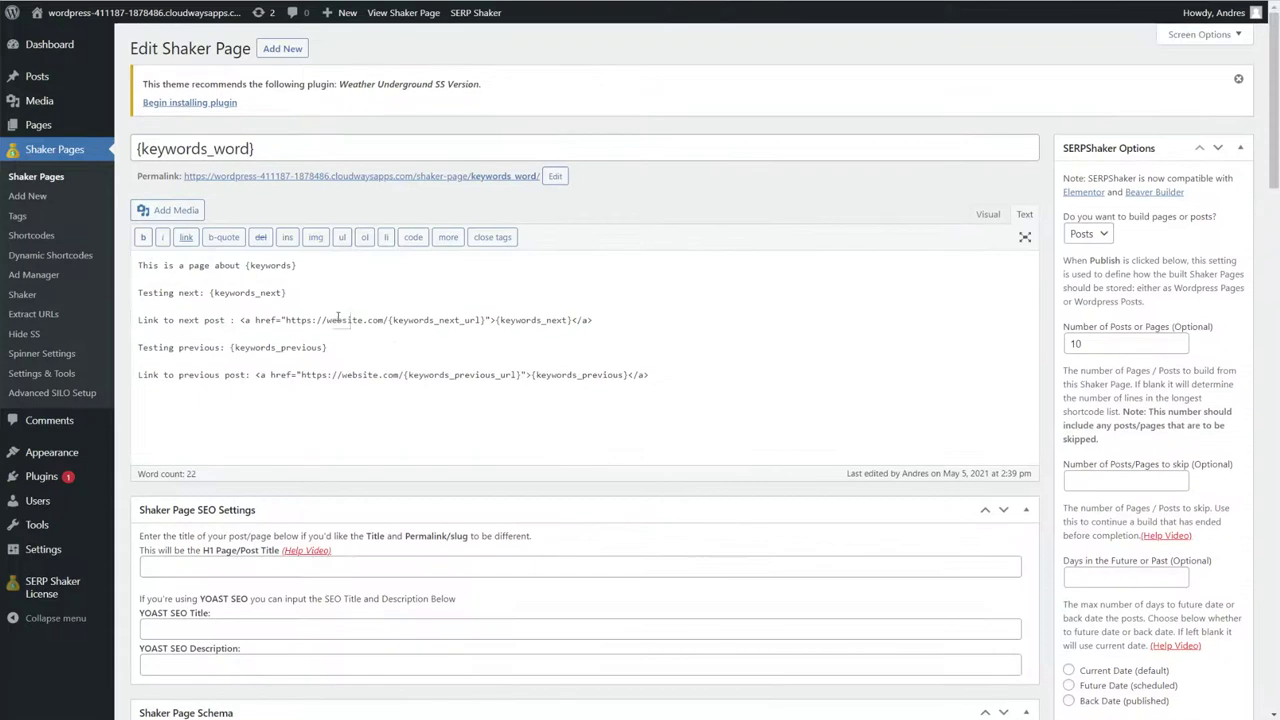
drag(246, 265, 296, 268)
click(296, 268)
drag(137, 148, 253, 148)
click(278, 152)
- Review the Shortcode Modifiers examples: {city_upper}, Los Angeles, and the url-style los-angeles
scroll(268, 153, down, 5)
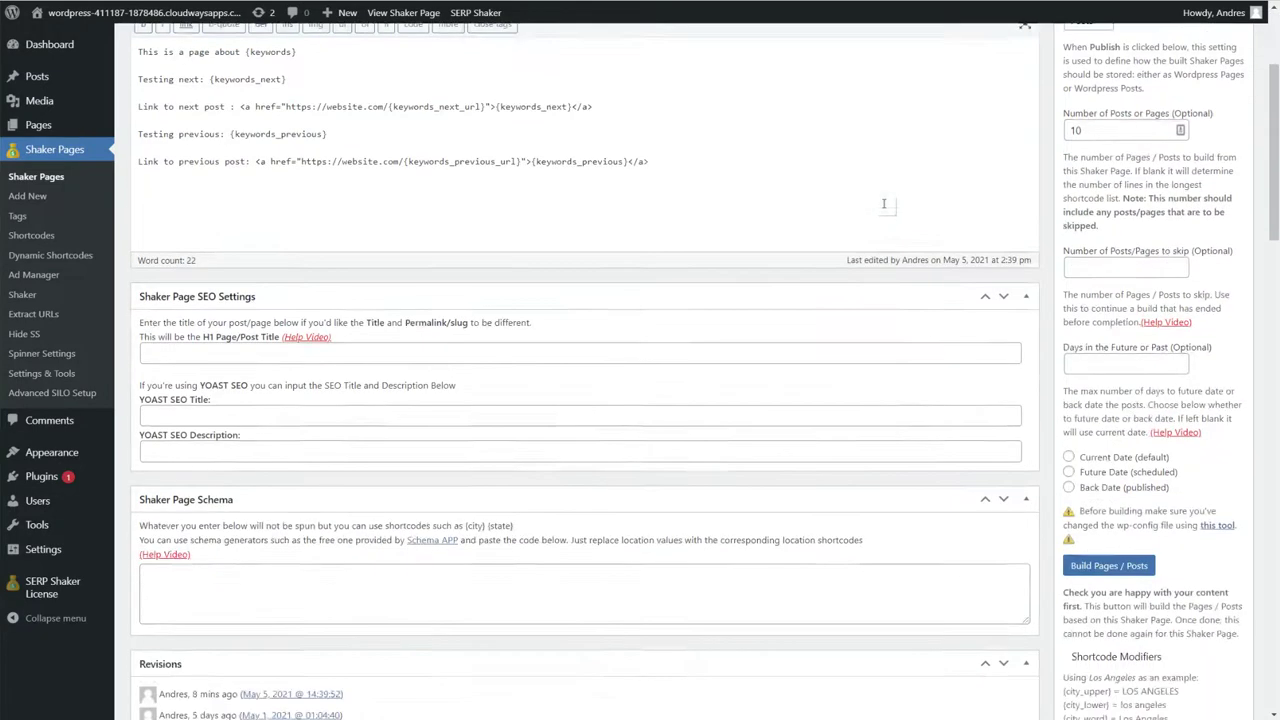
drag(1071, 330, 1175, 385)
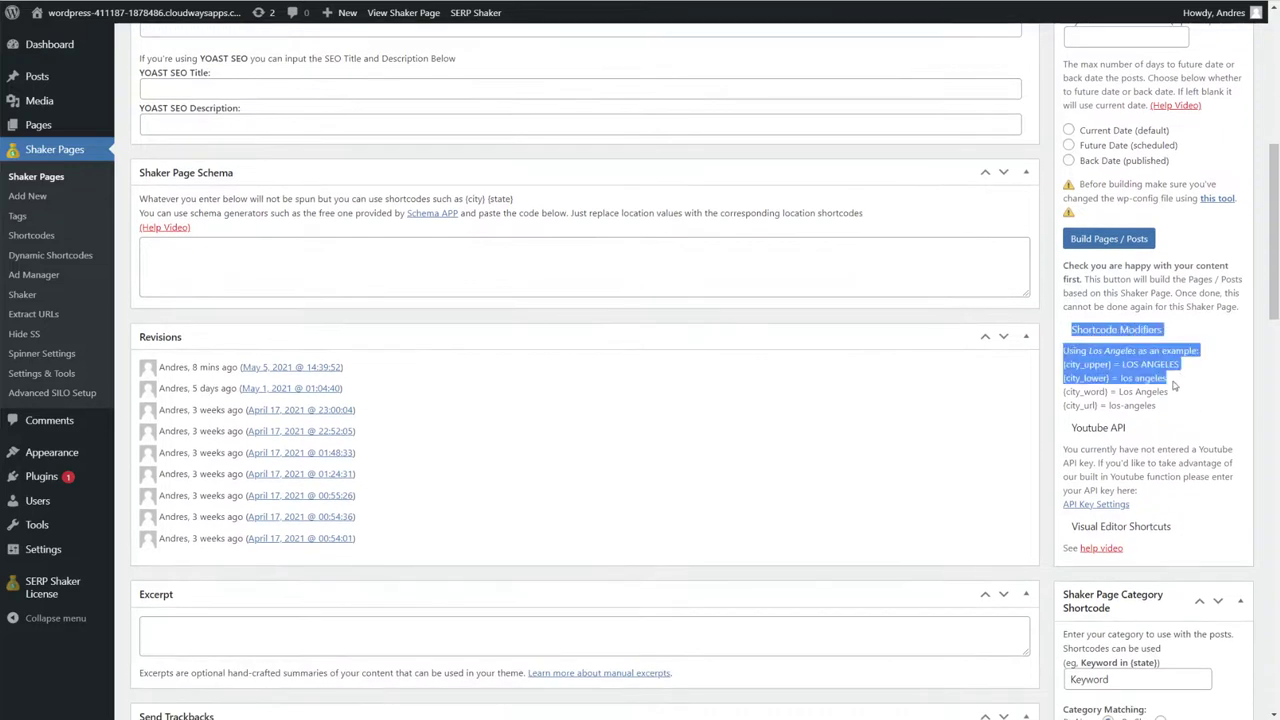
click(1165, 388)
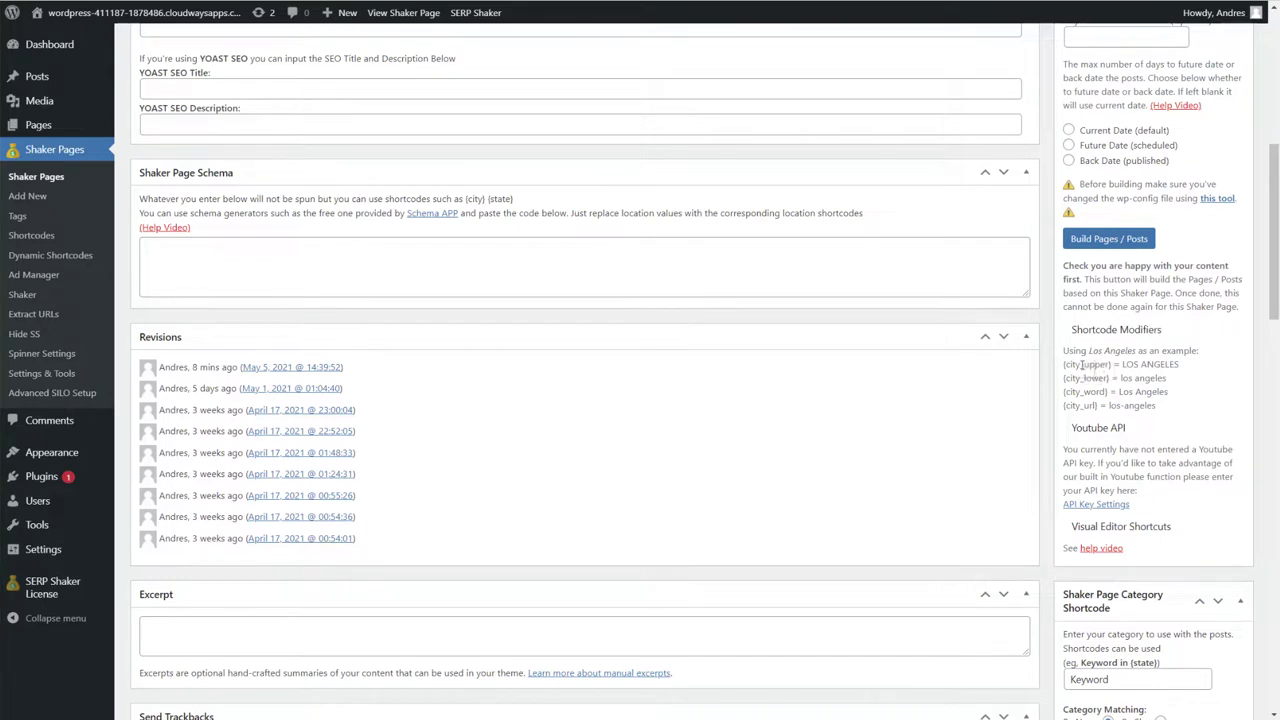
drag(1080, 366, 1096, 405)
click(1096, 405)
drag(1089, 351, 1134, 353)
click(1132, 372)
drag(1110, 405, 1160, 407)
click(1150, 407)
scroll(1168, 413, up, 5)
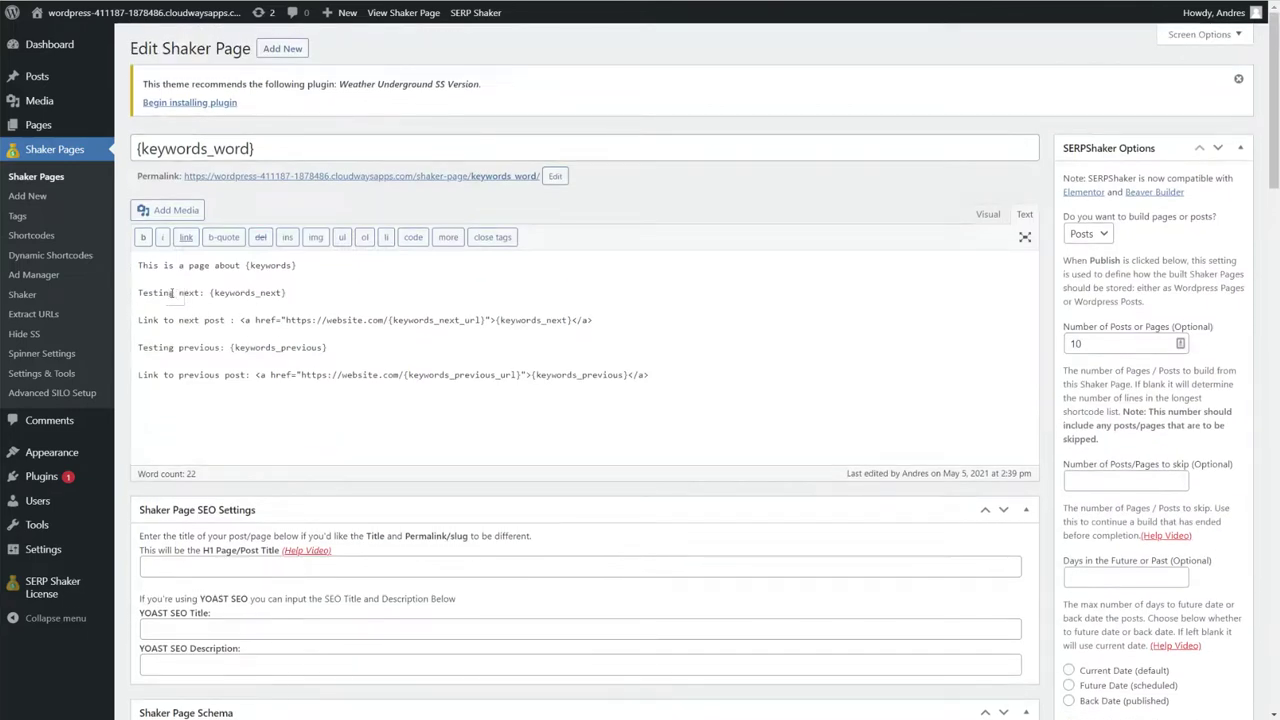
drag(266, 149, 137, 148)
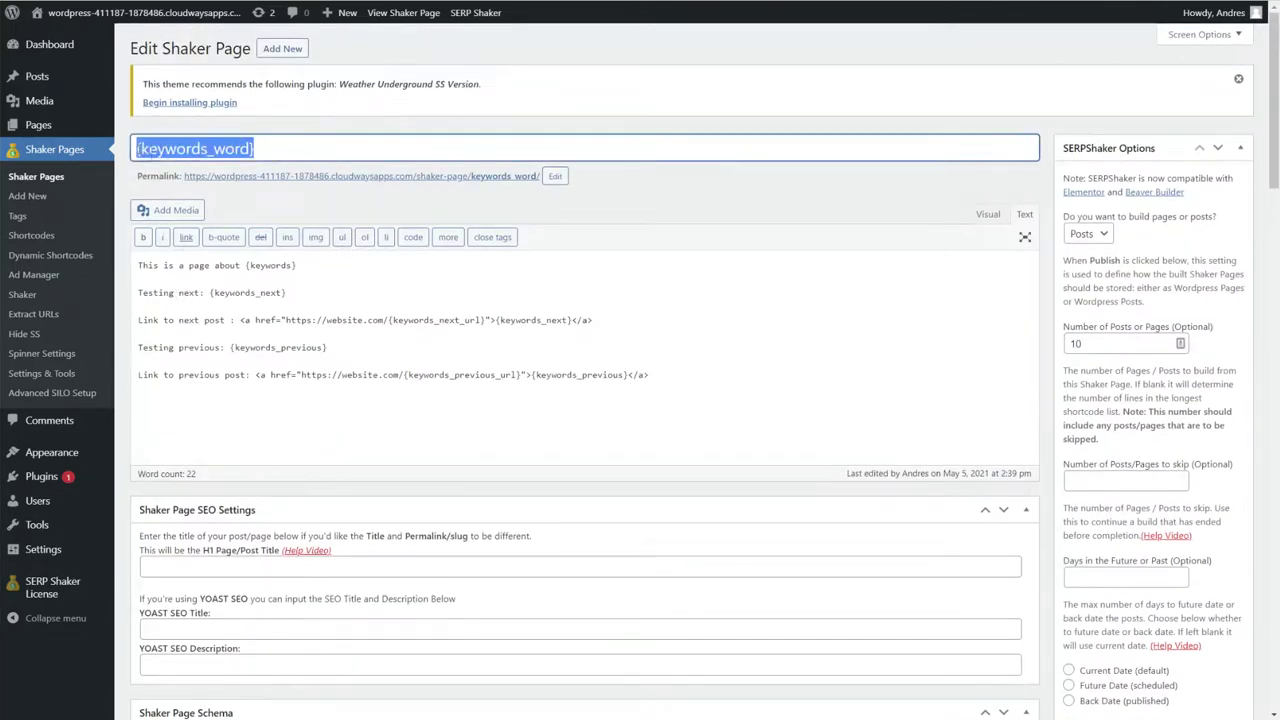
click(137, 148)
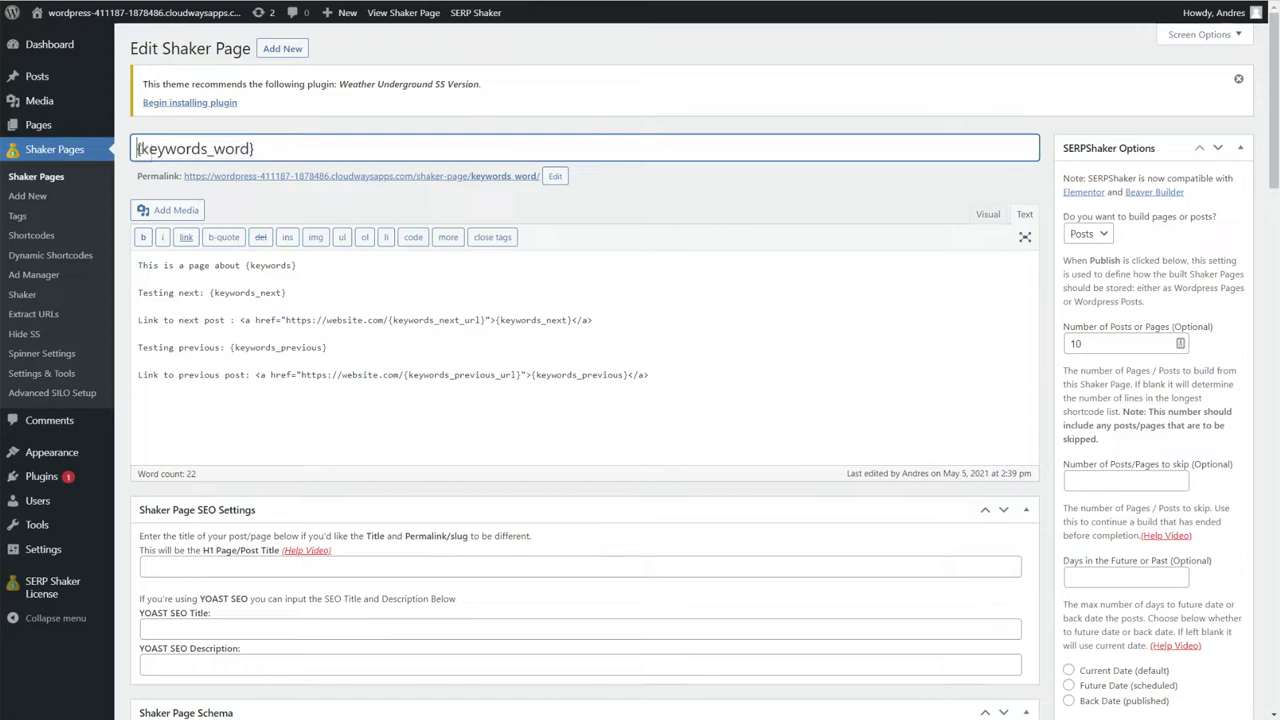
mouse_move(139, 149)
mouse_down()
mouse_move(285, 151)
mouse_move(138, 150)
mouse_up()
click(262, 151)
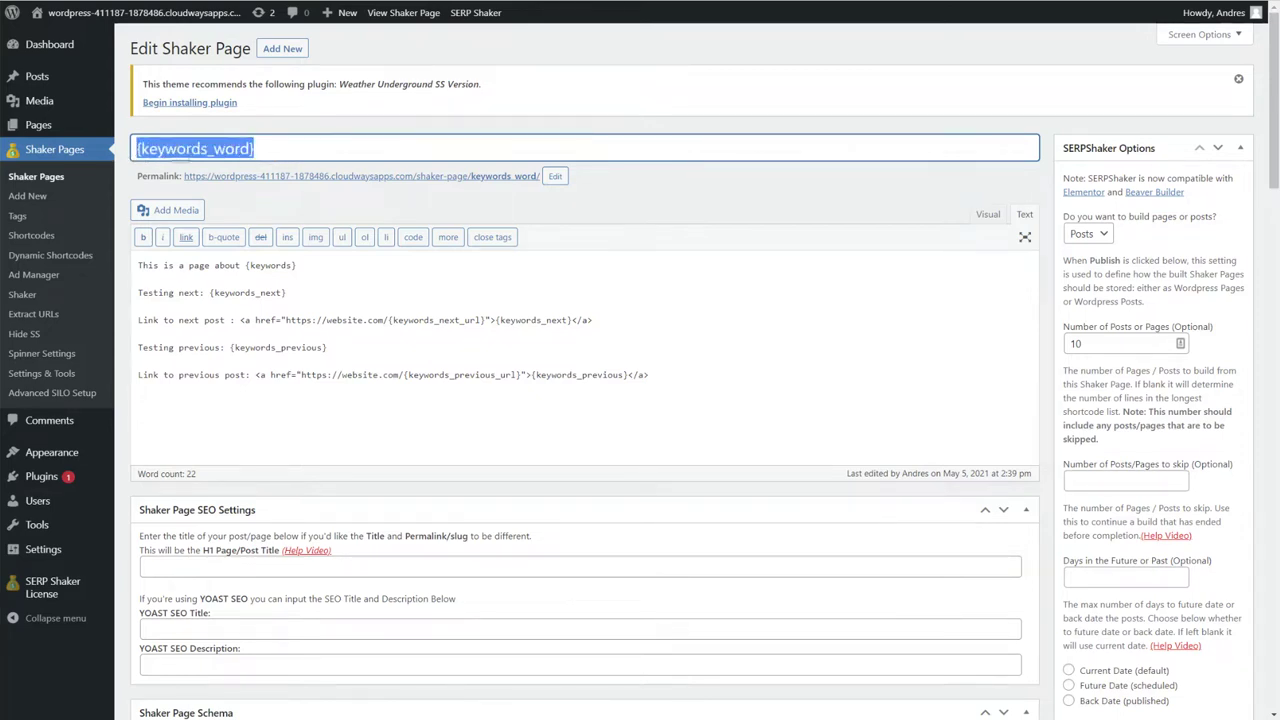
click(138, 150)
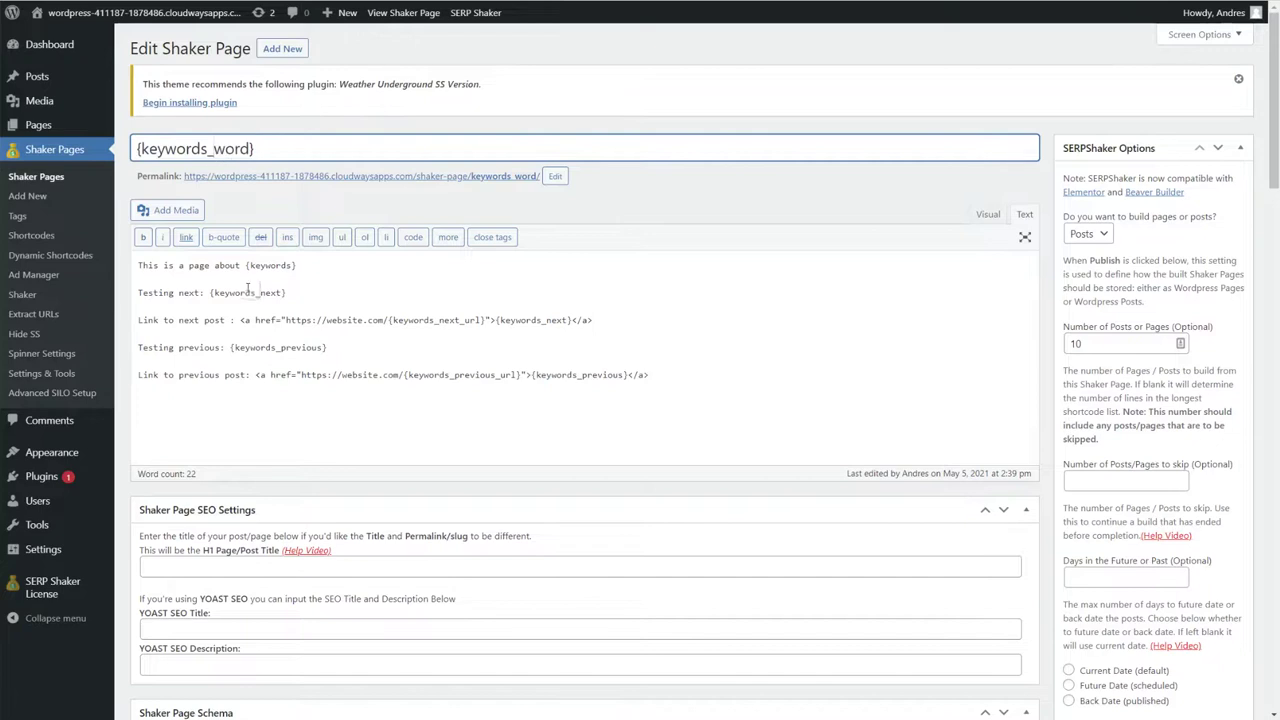
key(Right)
key(Right)
key(Right)
key(Right)
key(Right)
key(Right)
key(Right)
key(Right)
key(Right)
drag(260, 293, 289, 293)
click(257, 293)
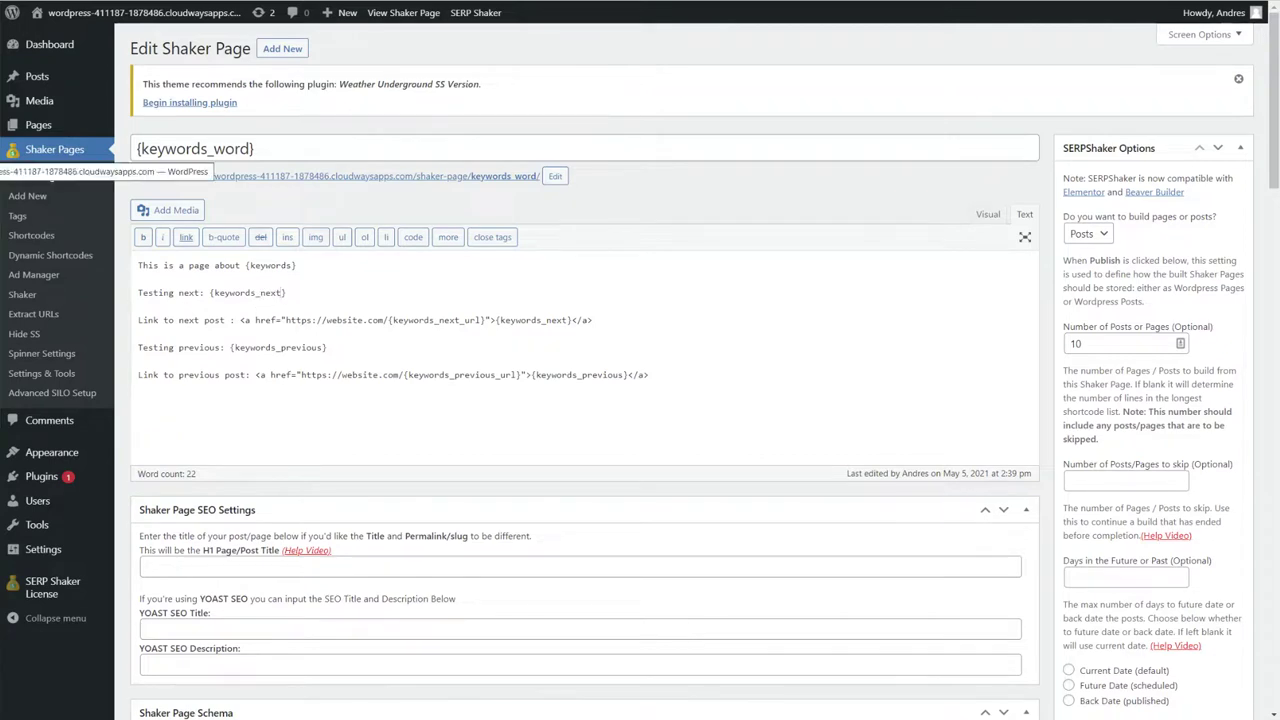
click(47, 236)
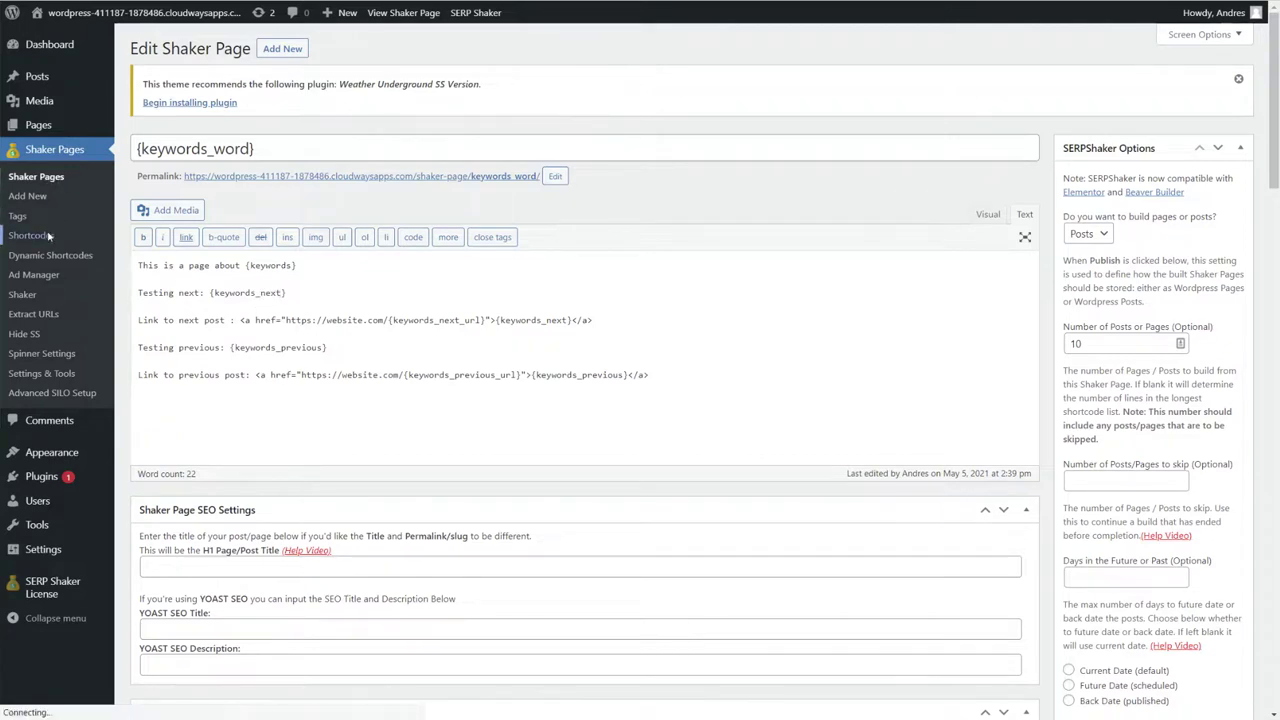
- Open the keywords shortcode and highlight its first two keyword lines
click(172, 226)
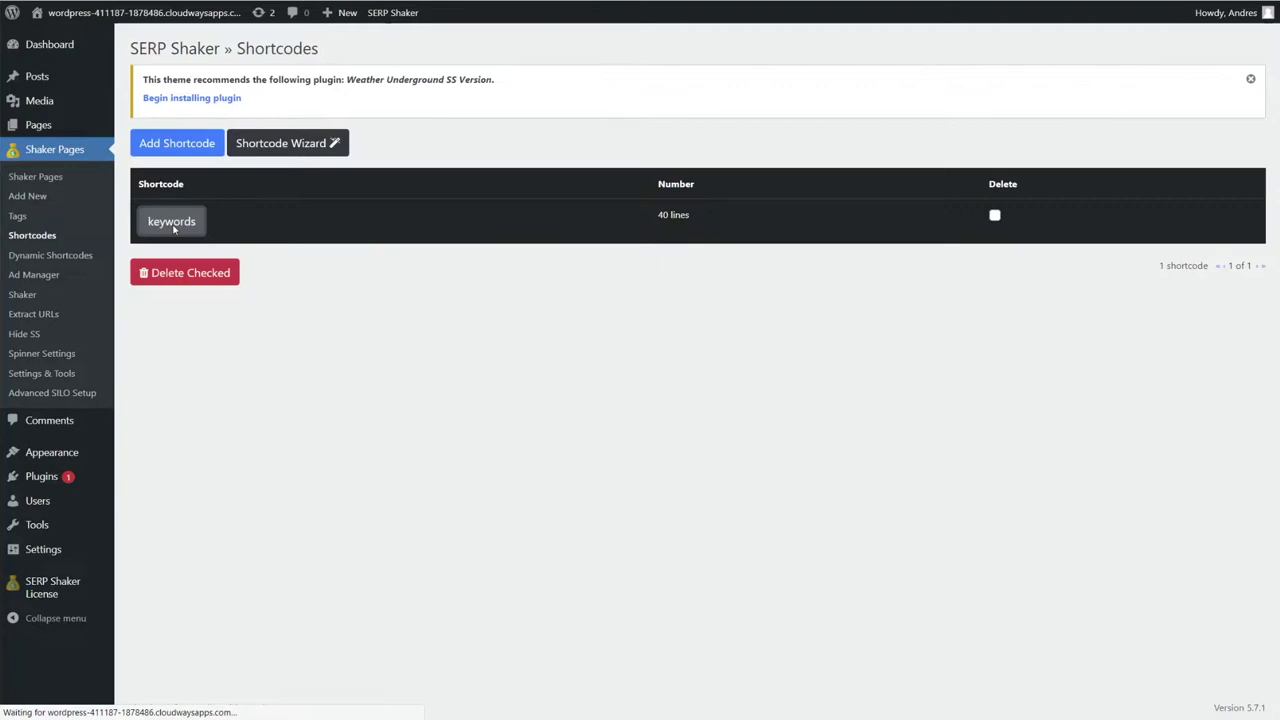
scroll(290, 313, down, 1)
scroll(290, 313, up, 1)
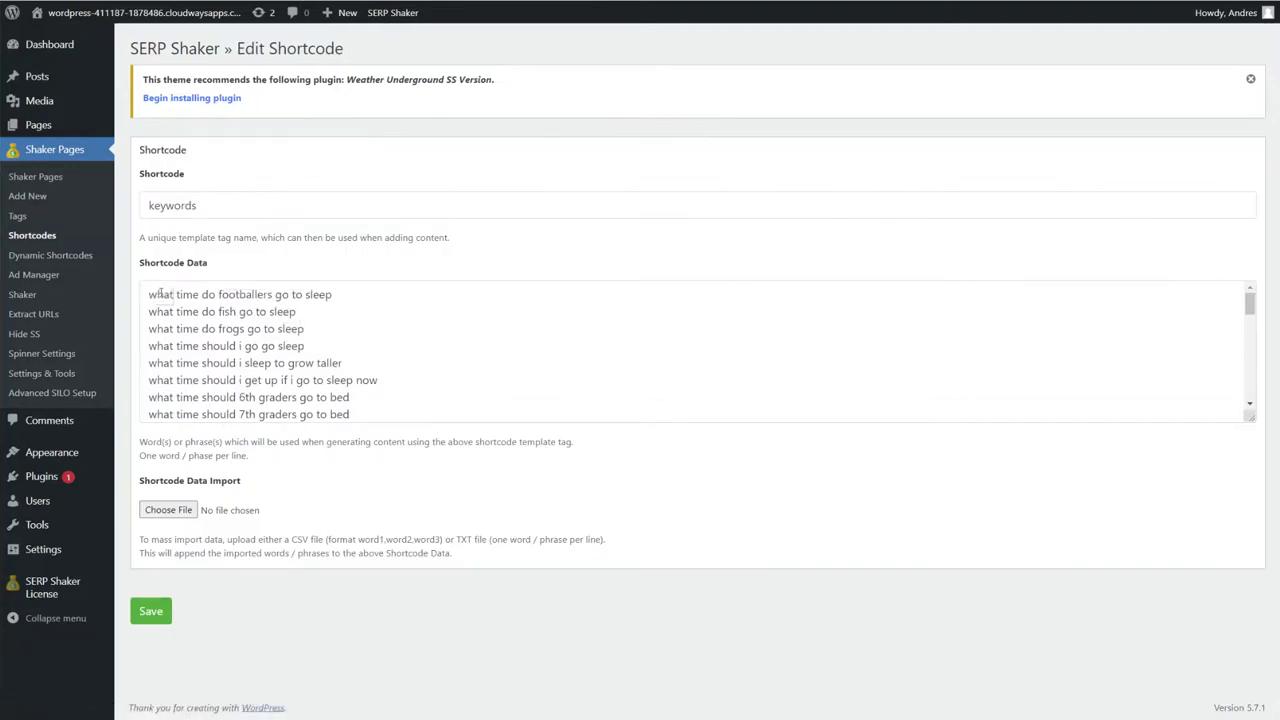
drag(148, 294, 361, 287)
click(361, 287)
drag(148, 294, 344, 287)
click(344, 287)
drag(148, 312, 298, 312)
click(290, 313)
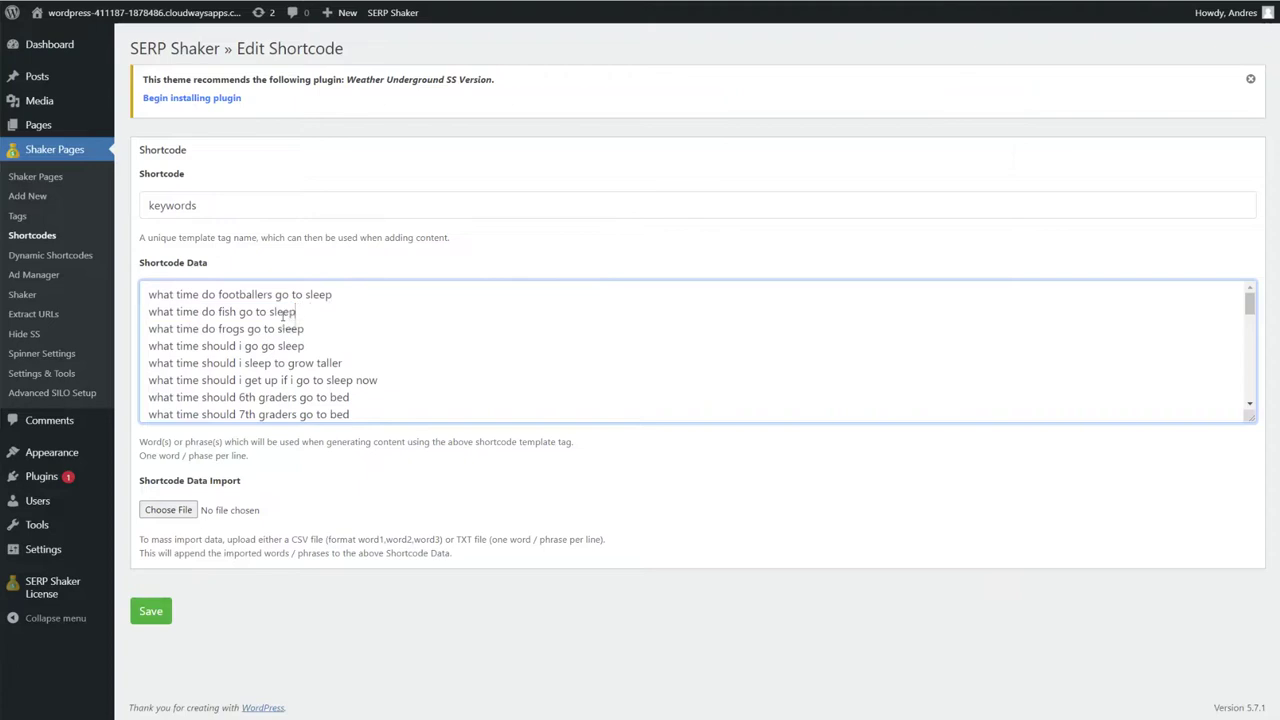
drag(148, 312, 301, 314)
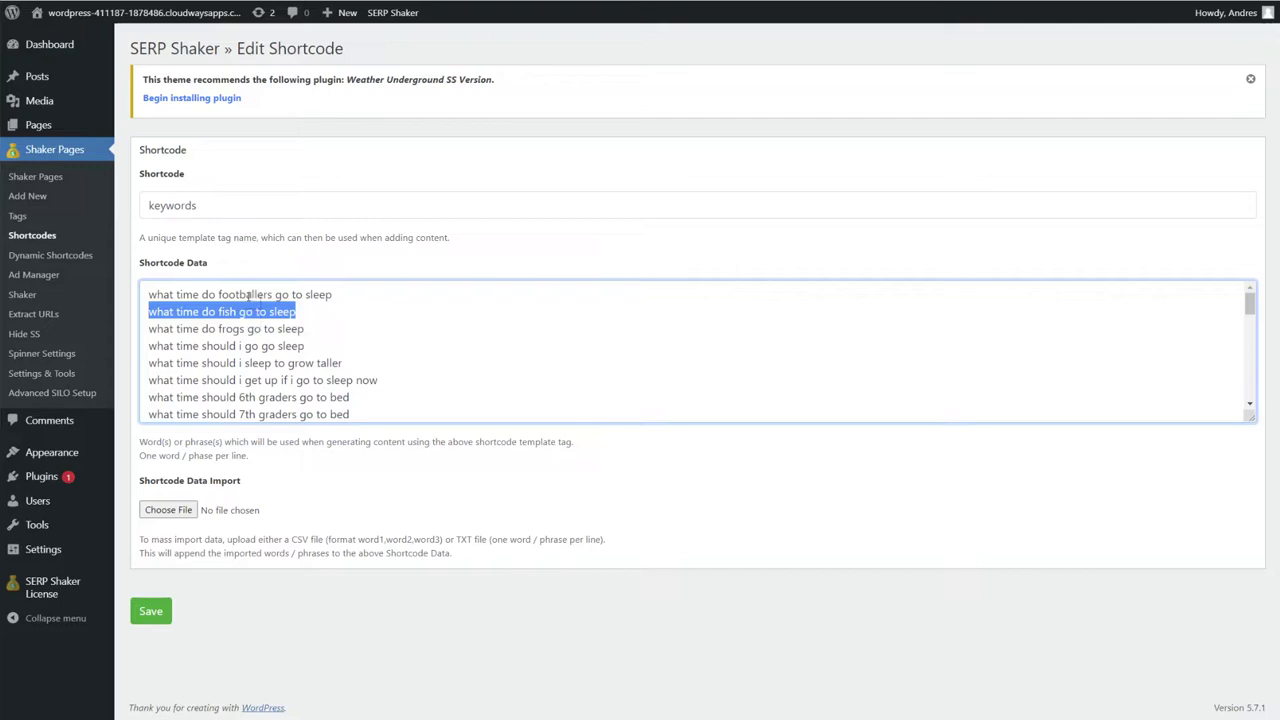
click(249, 295)
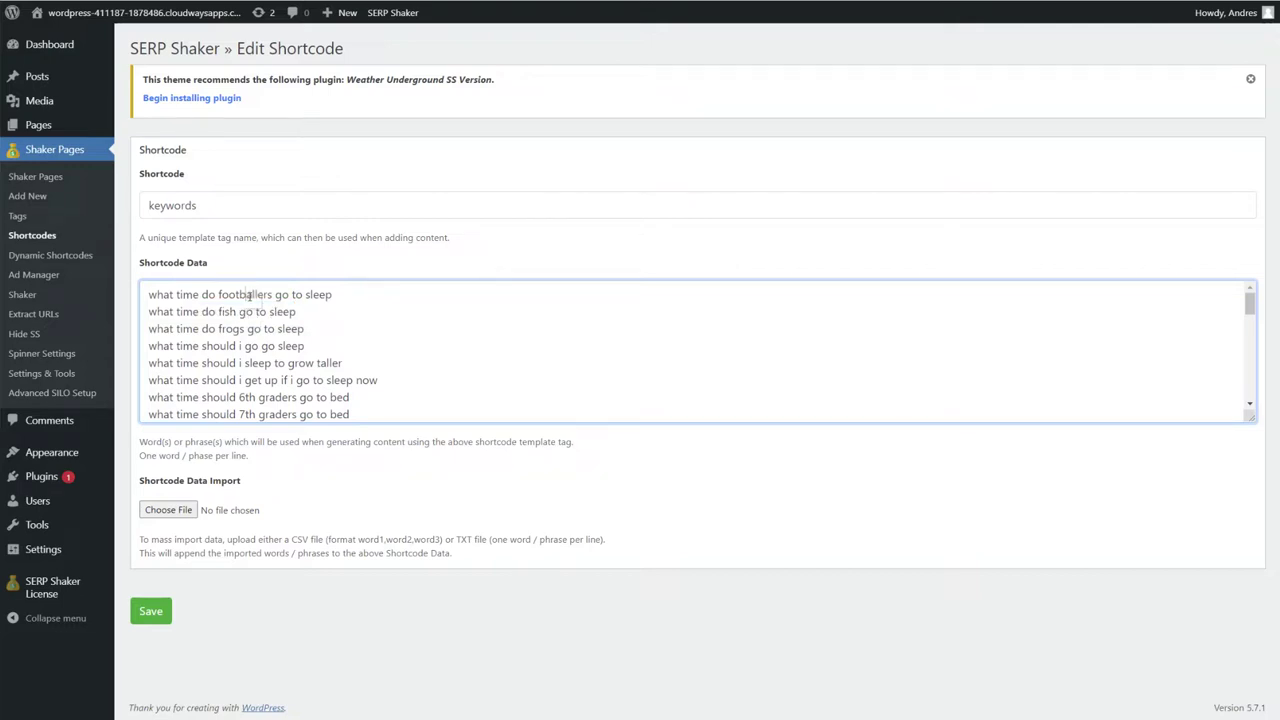
- Scroll the keywords Shortcode Data and highlight its first and last keyword lines
drag(1250, 415, 1240, 665)
scroll(546, 380, down, 1)
scroll(546, 380, up, 1)
drag(150, 294, 345, 296)
click(345, 296)
drag(150, 294, 350, 296)
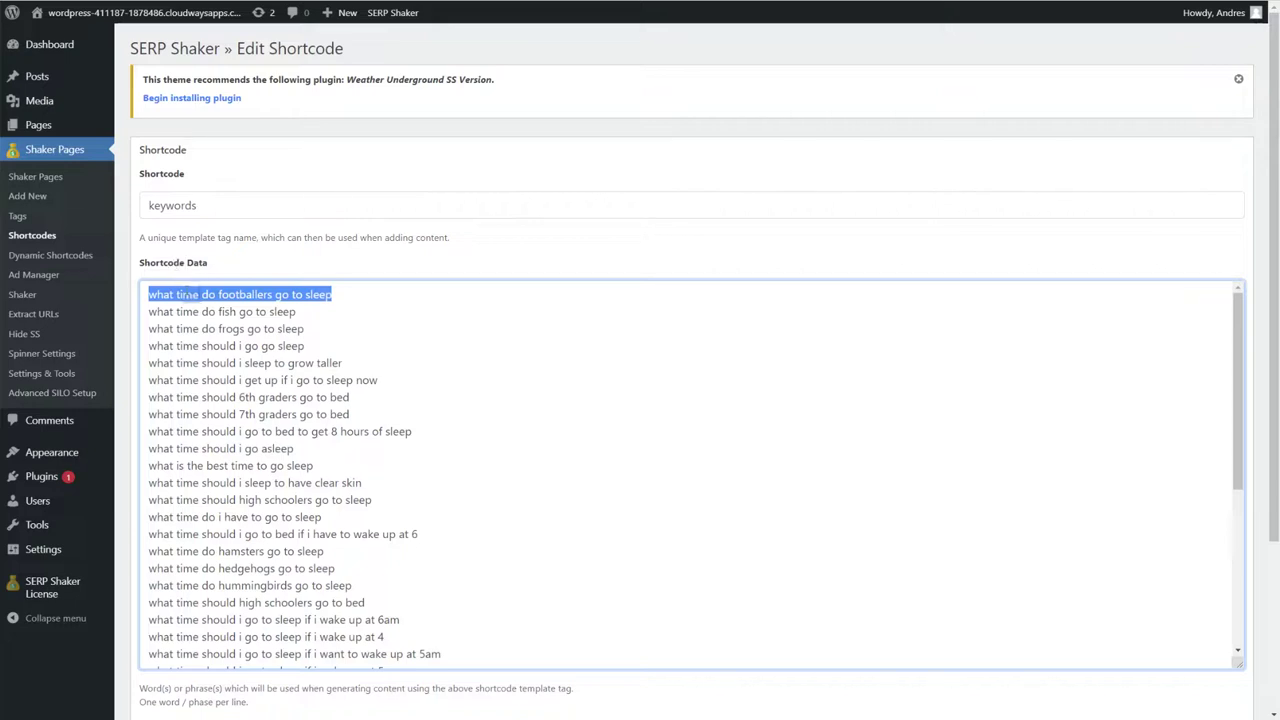
click(149, 294)
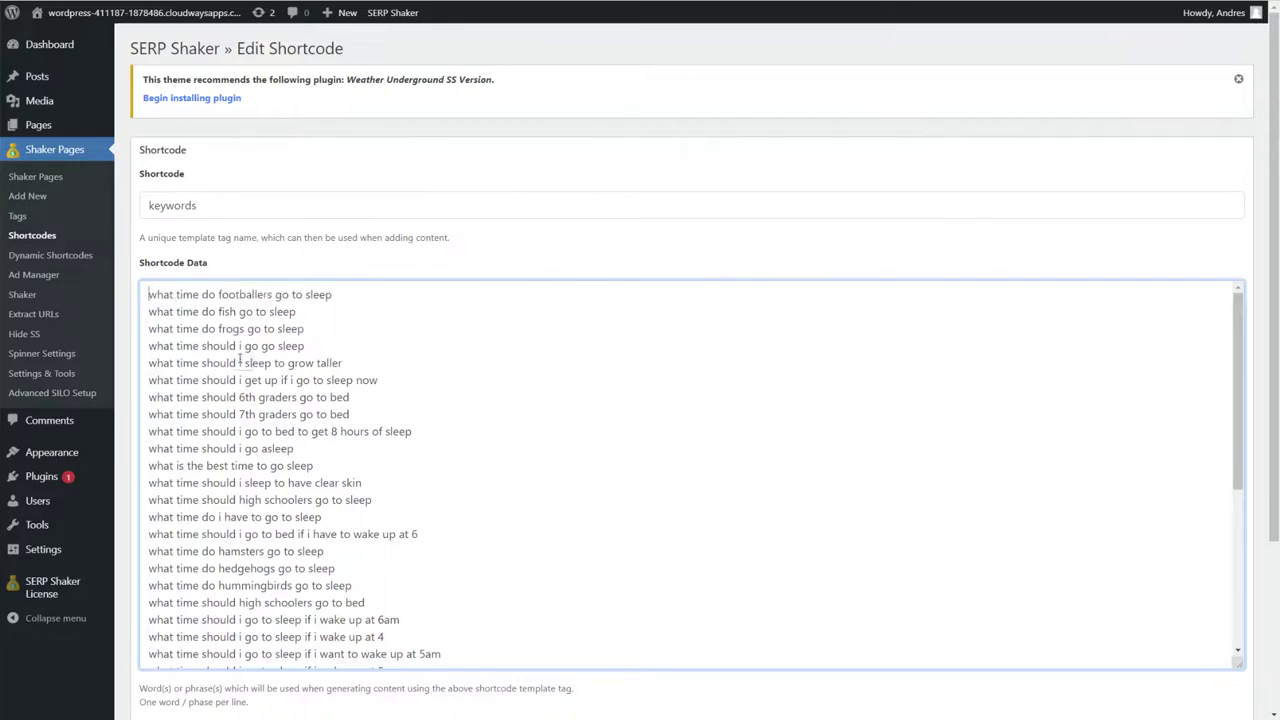
scroll(240, 362, down, 3)
scroll(240, 362, down, 3)
drag(149, 549, 331, 549)
click(331, 549)
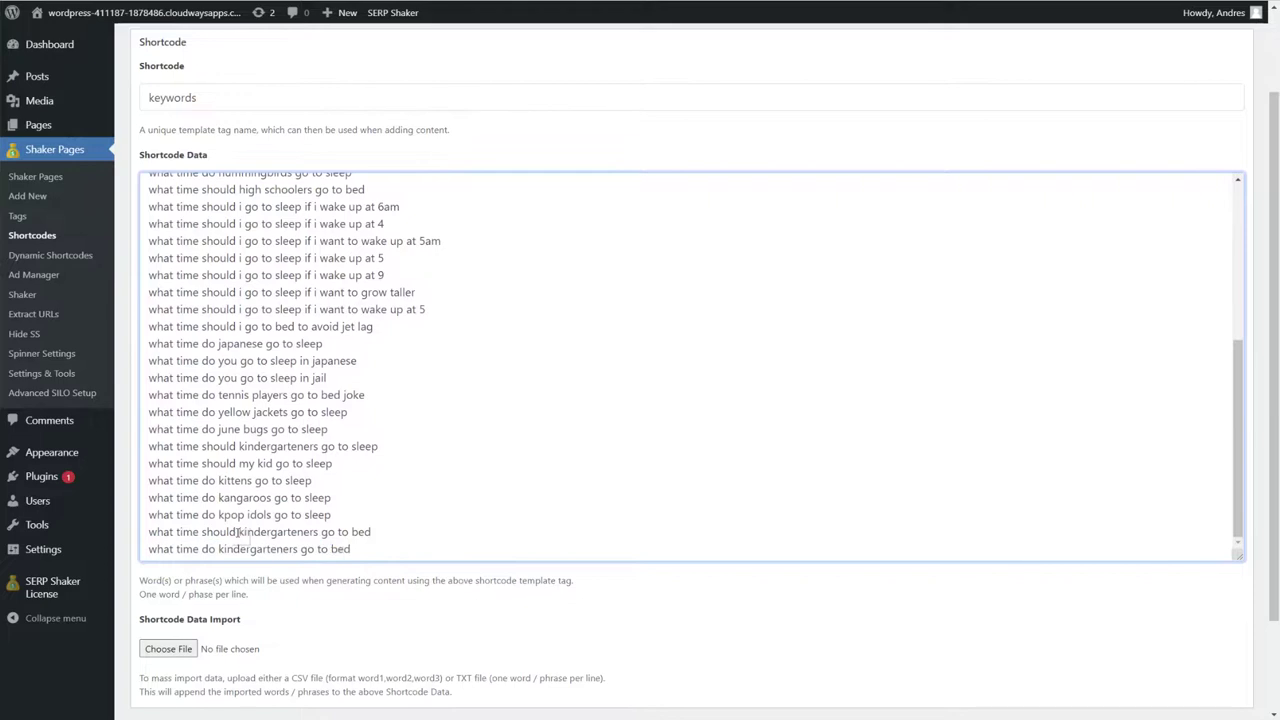
- Check the final keywords in the list, then return to the Shaker Pages list
scroll(240, 530, up, 5)
scroll(186, 197, down, 6)
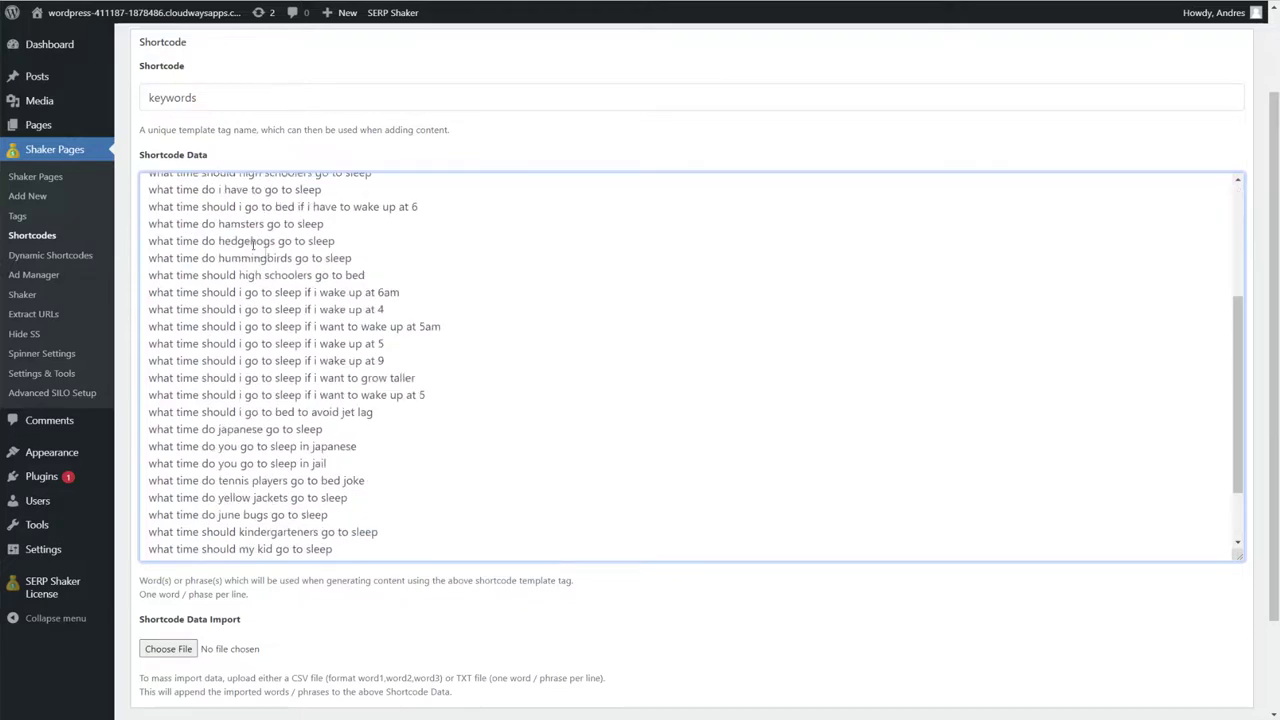
drag(145, 432, 376, 428)
click(371, 425)
click(349, 411)
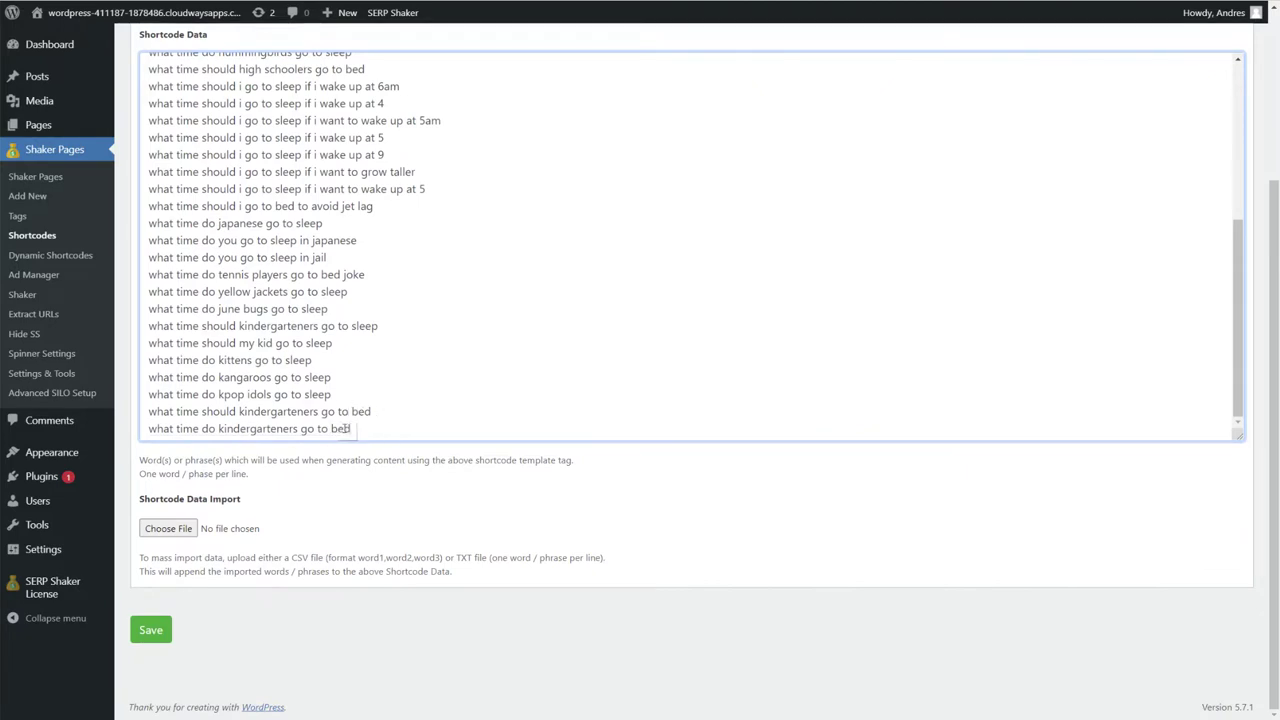
scroll(178, 428, up, 5)
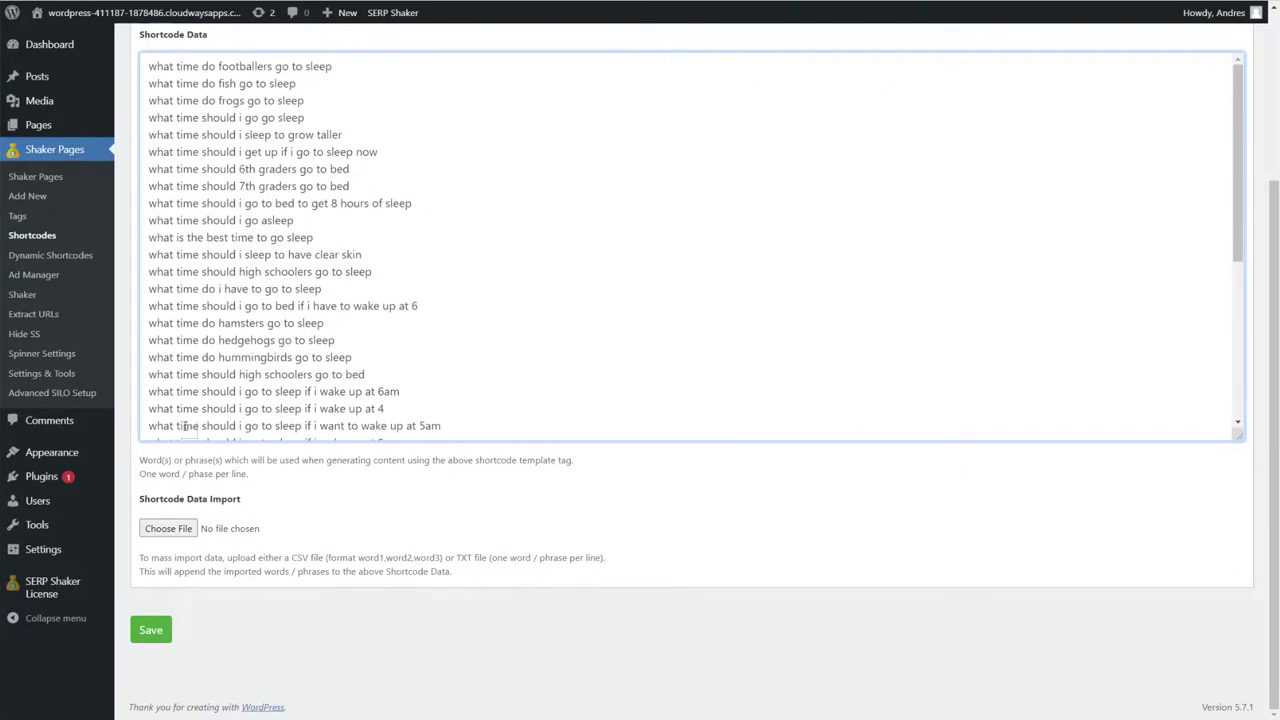
click(79, 178)
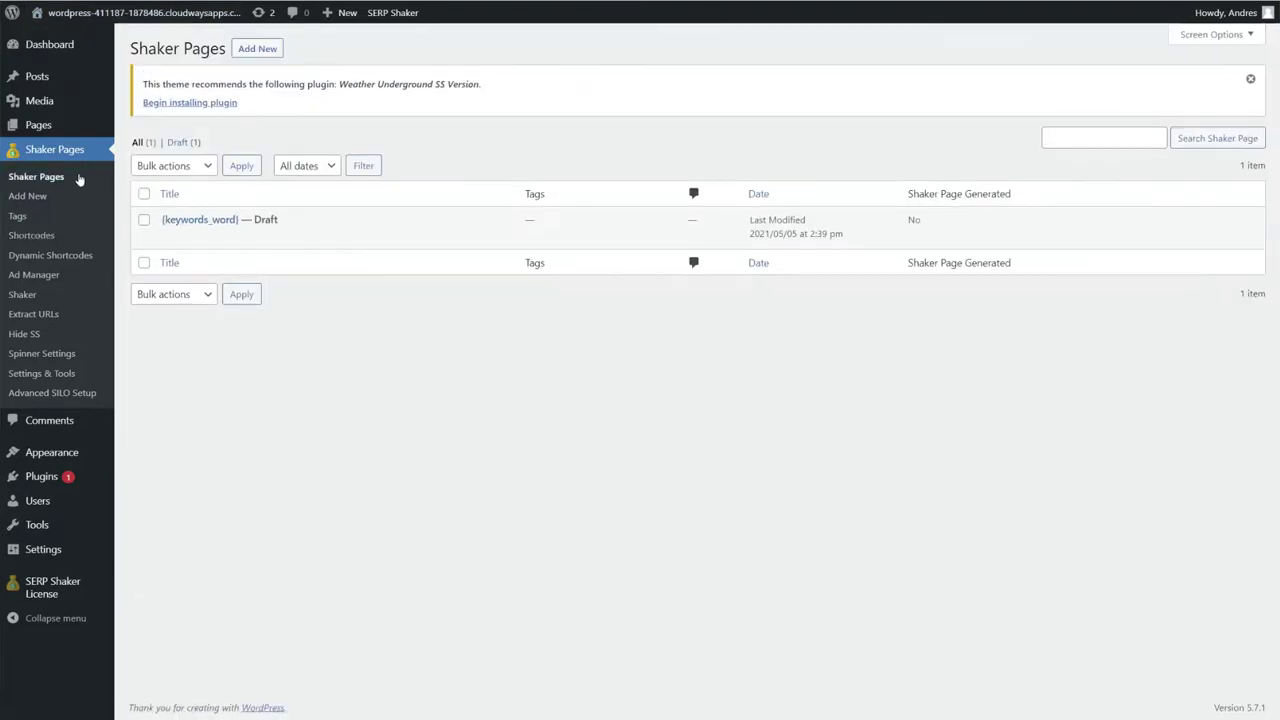
- Open the {keywords_word} draft from the Shaker Pages list in the editor
click(169, 236)
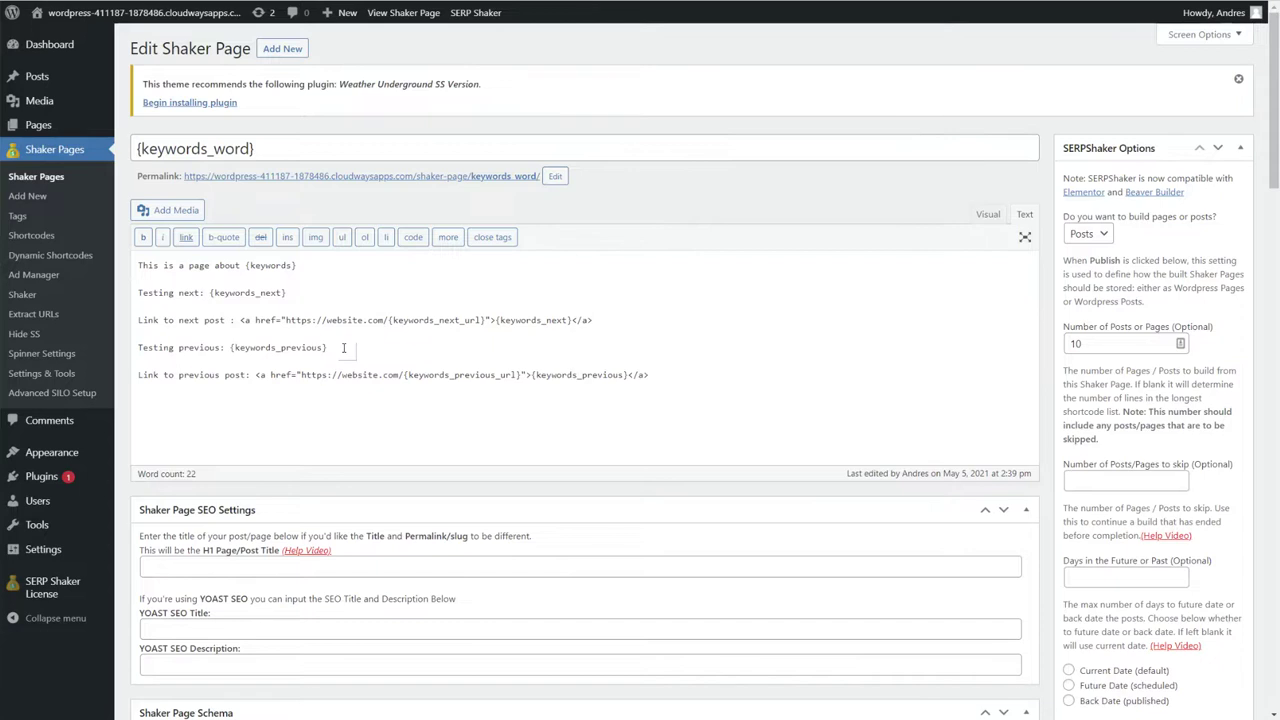
scroll(428, 372, down, 1)
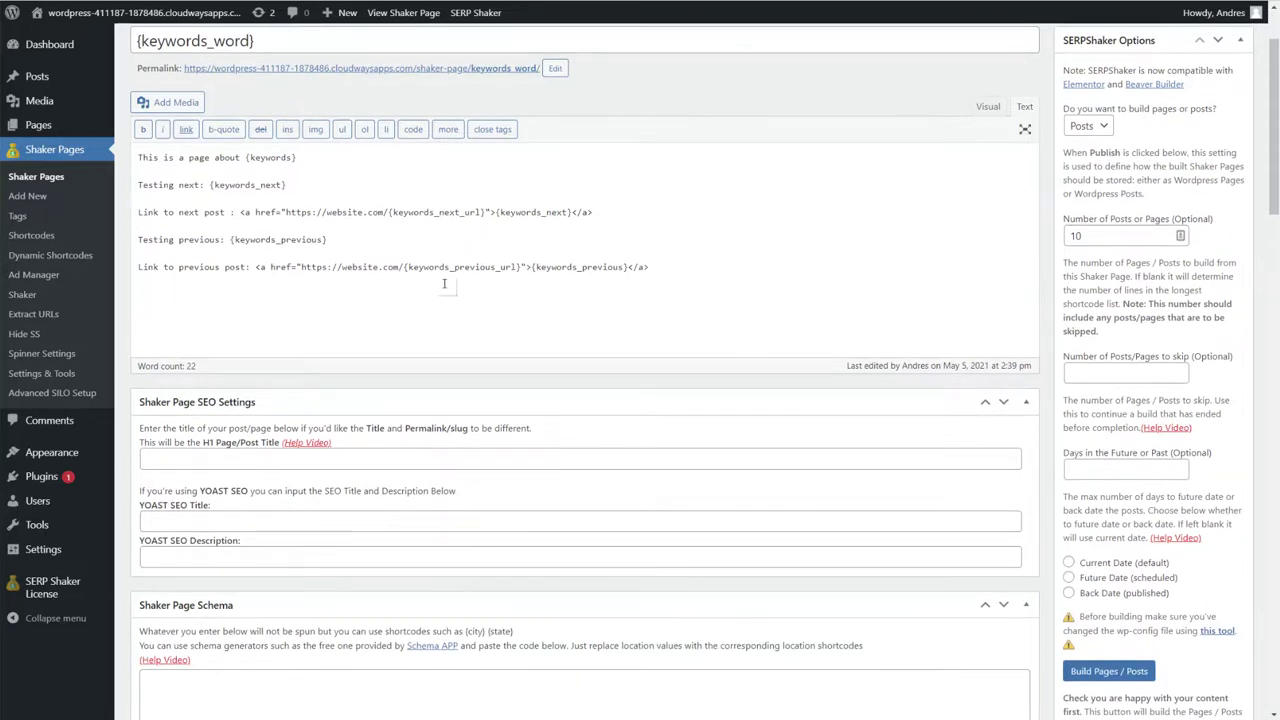
scroll(450, 285, up, 1)
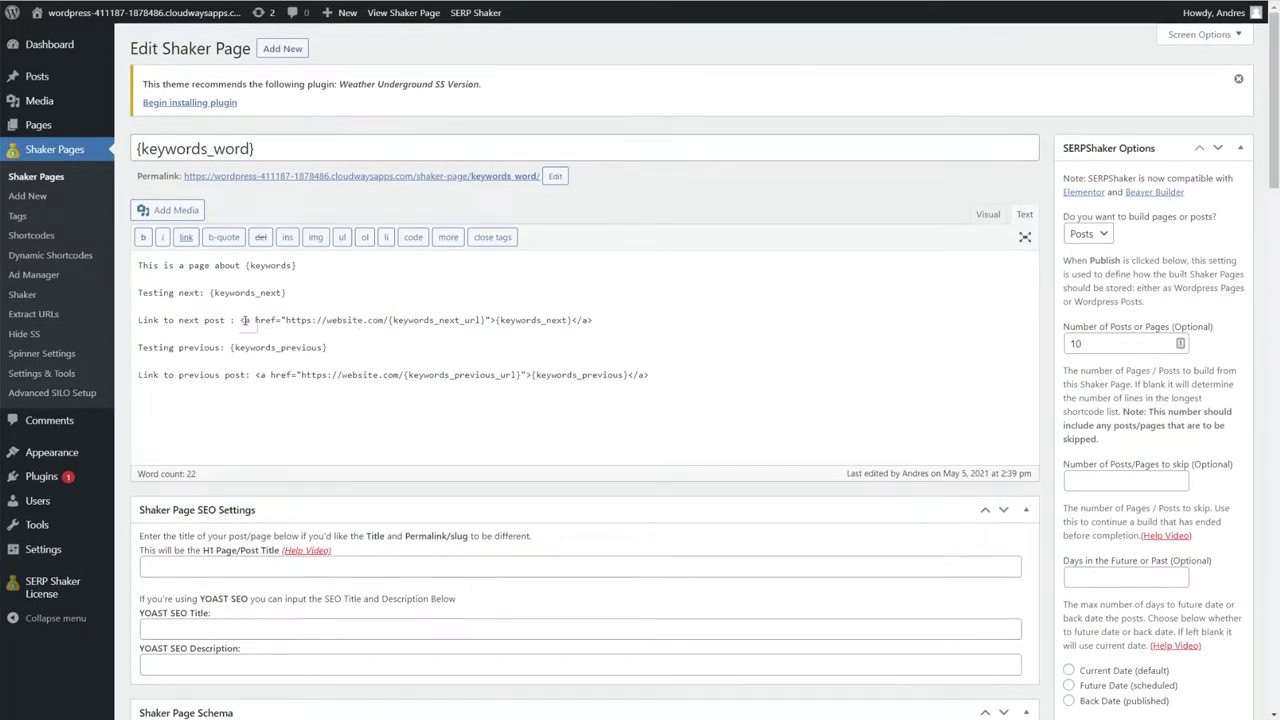
drag(240, 320, 592, 320)
click(592, 320)
drag(285, 321, 389, 320)
click(389, 320)
drag(389, 320, 487, 321)
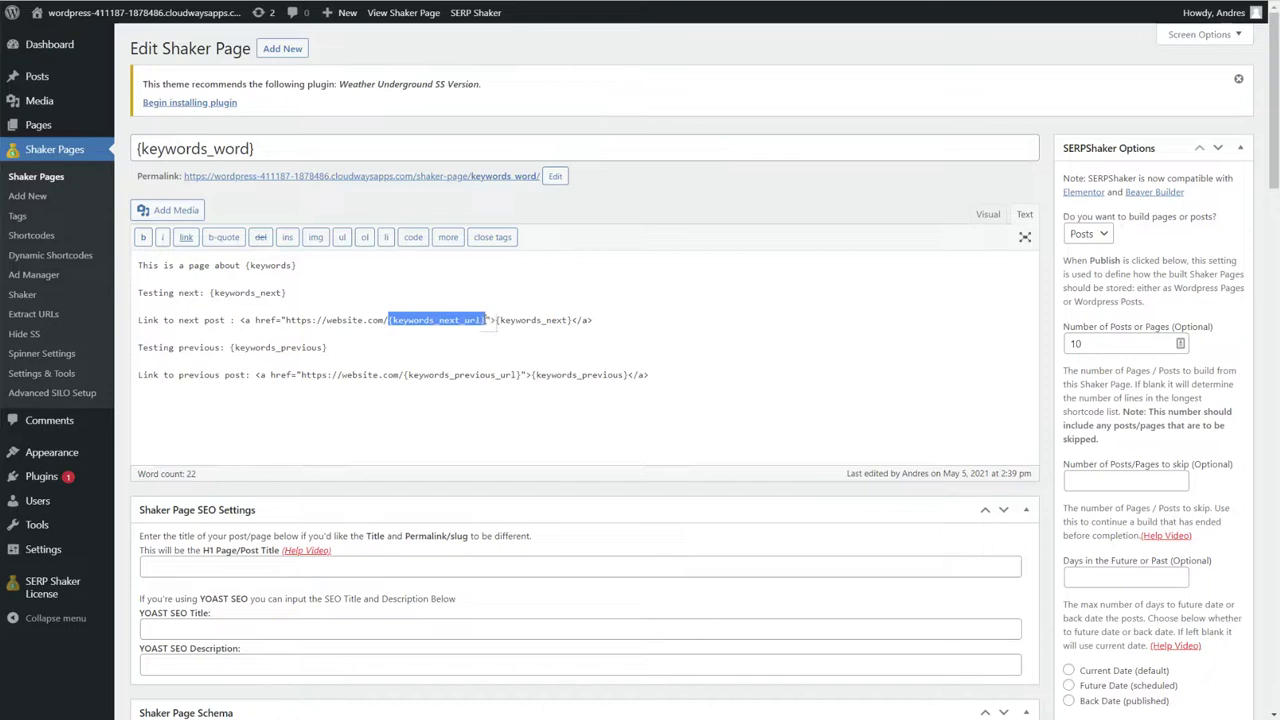
click(487, 320)
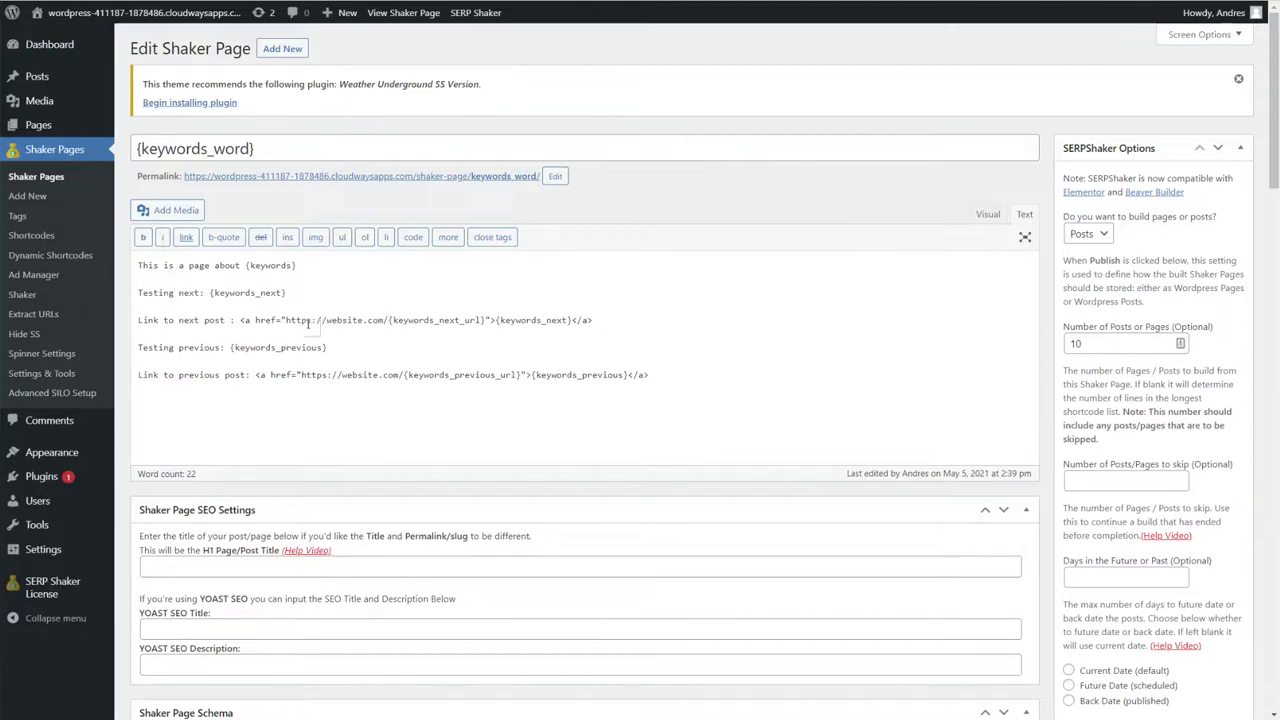
drag(286, 320, 486, 320)
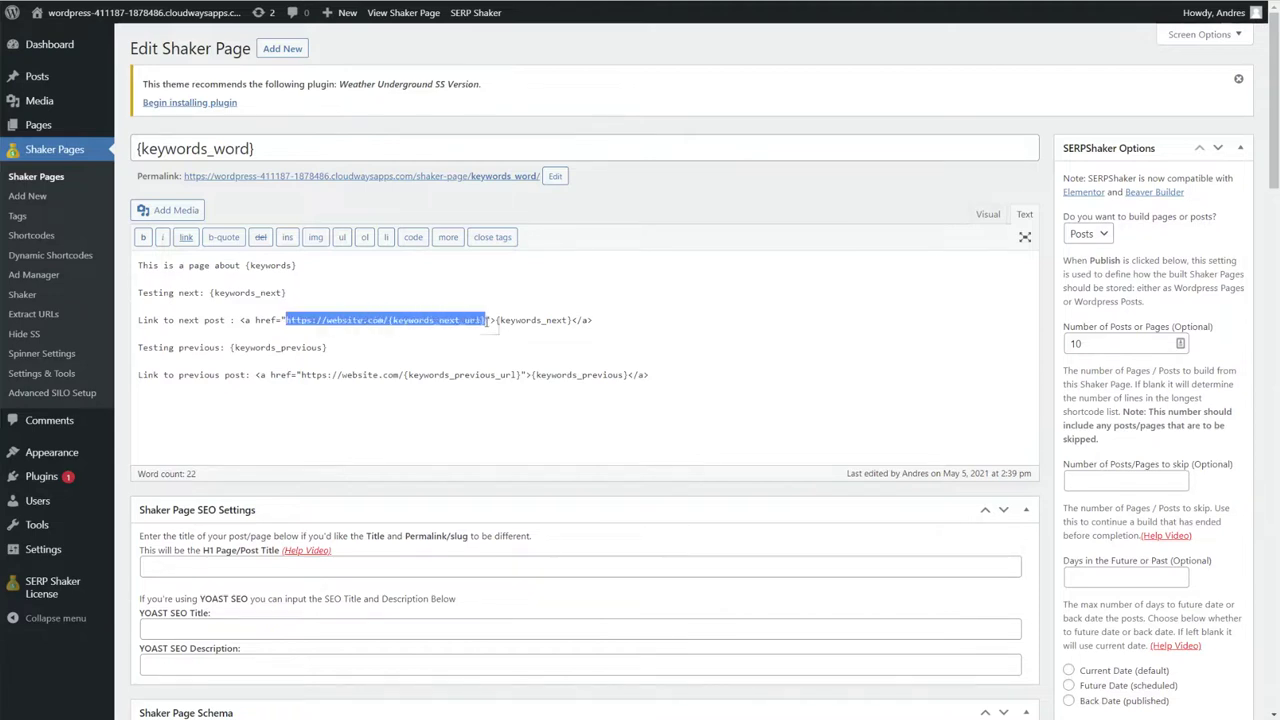
click(484, 320)
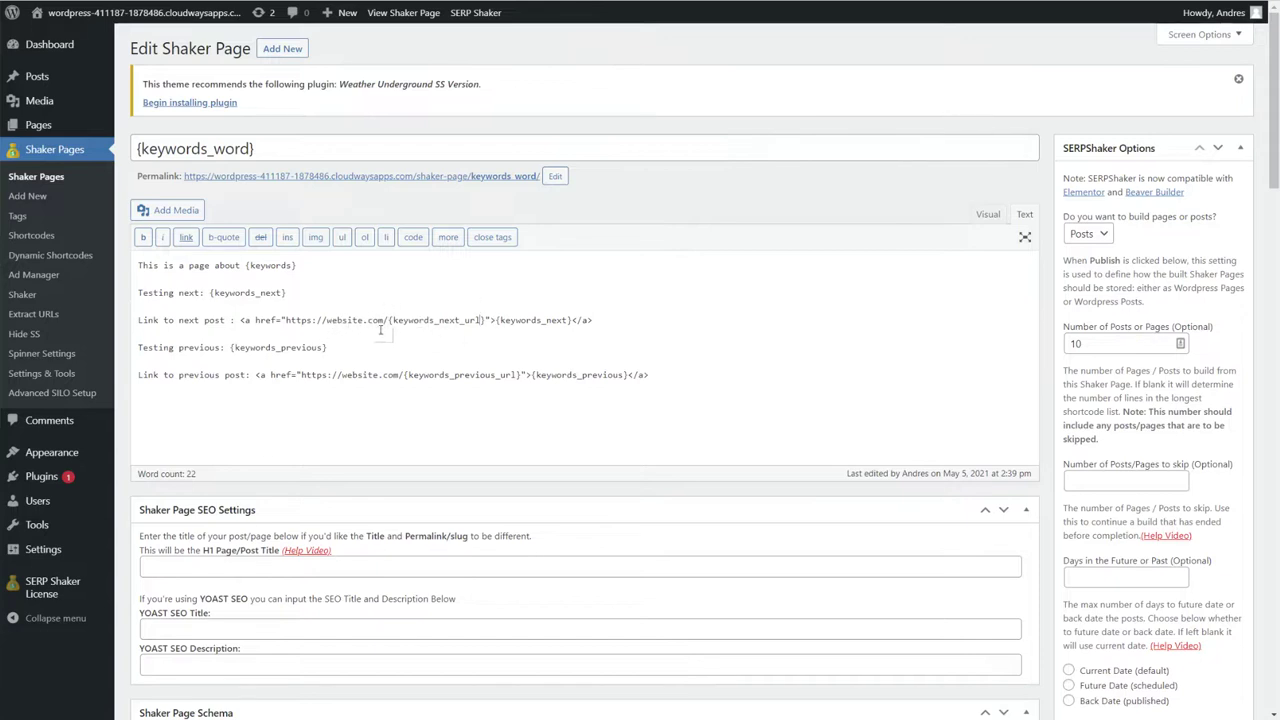
drag(284, 320, 463, 320)
click(464, 321)
drag(393, 320, 458, 321)
click(436, 320)
- Append _word to the link text placeholders, making {keywords_next_word} and {keywords_previous_word}
click(458, 320)
drag(458, 320, 481, 320)
click(481, 320)
drag(499, 320, 568, 320)
click(568, 320)
drag(495, 320, 573, 320)
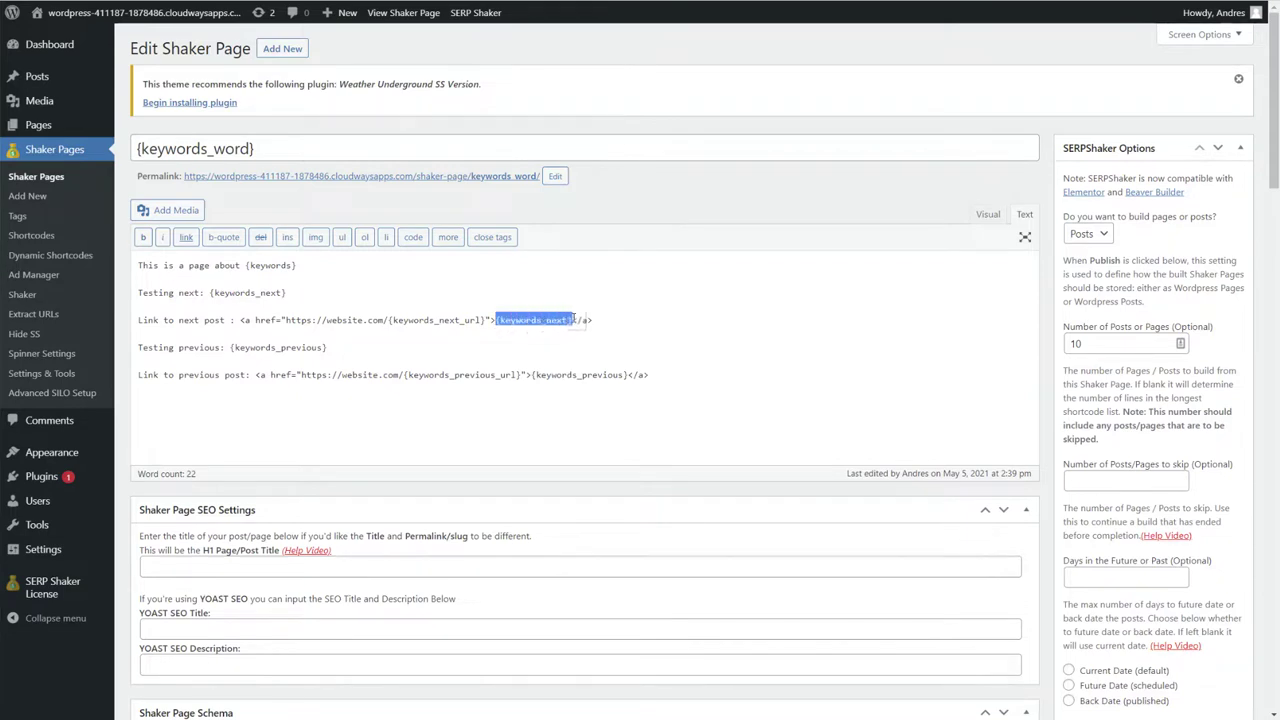
click(573, 320)
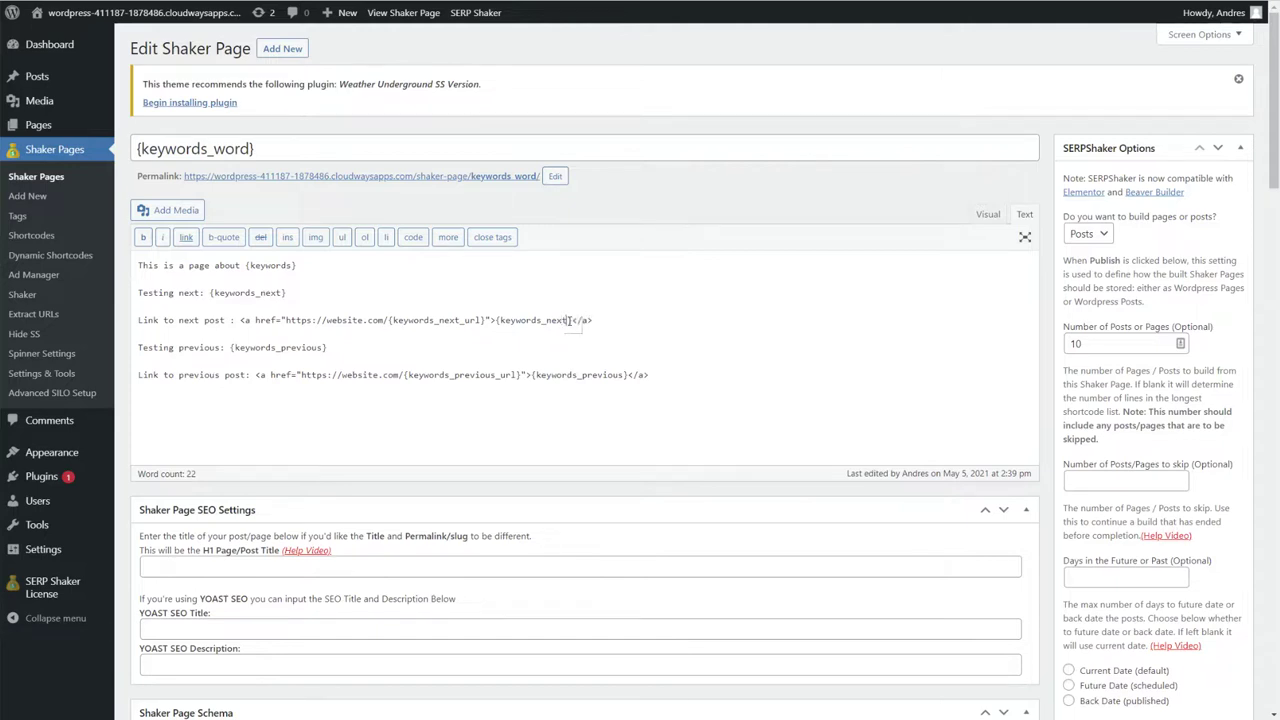
text(_word)
click(626, 375)
text(_word)
- Save the edited {keywords_word} Shaker Page as a draft
click(289, 362)
scroll(1053, 392, down, 6)
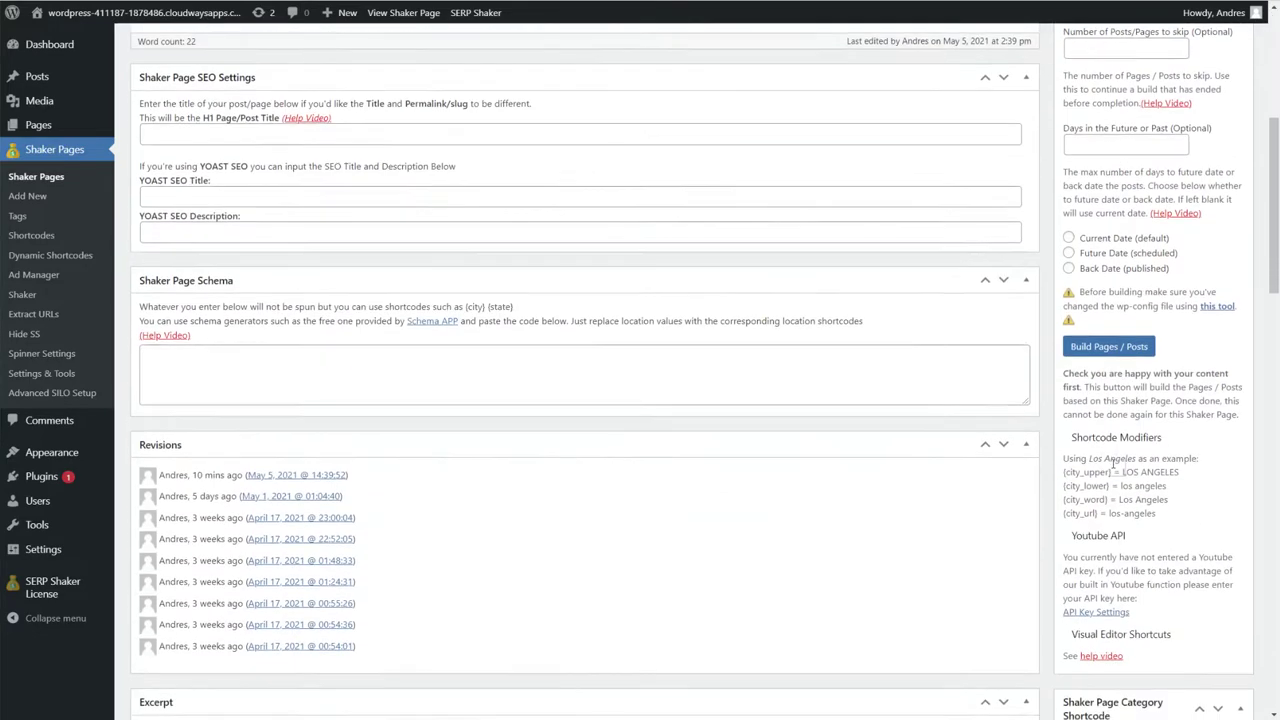
scroll(1122, 453, down, 8)
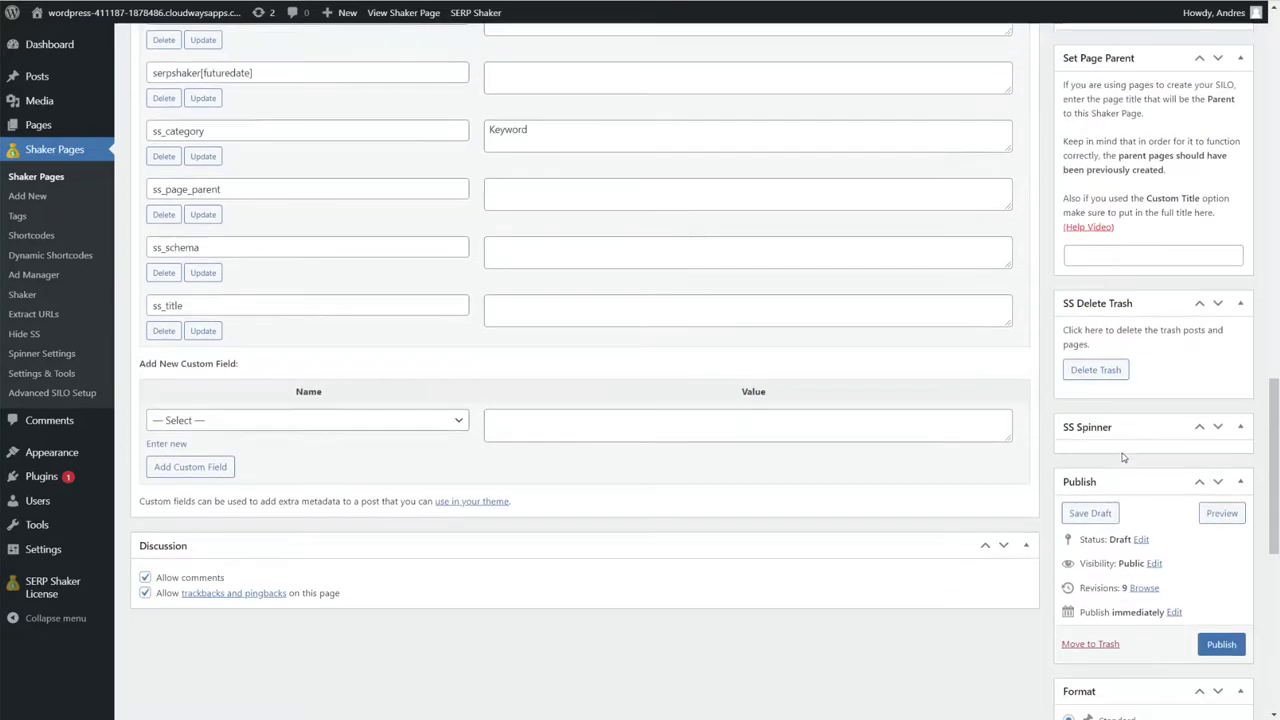
scroll(1122, 457, down, 1)
click(1105, 505)
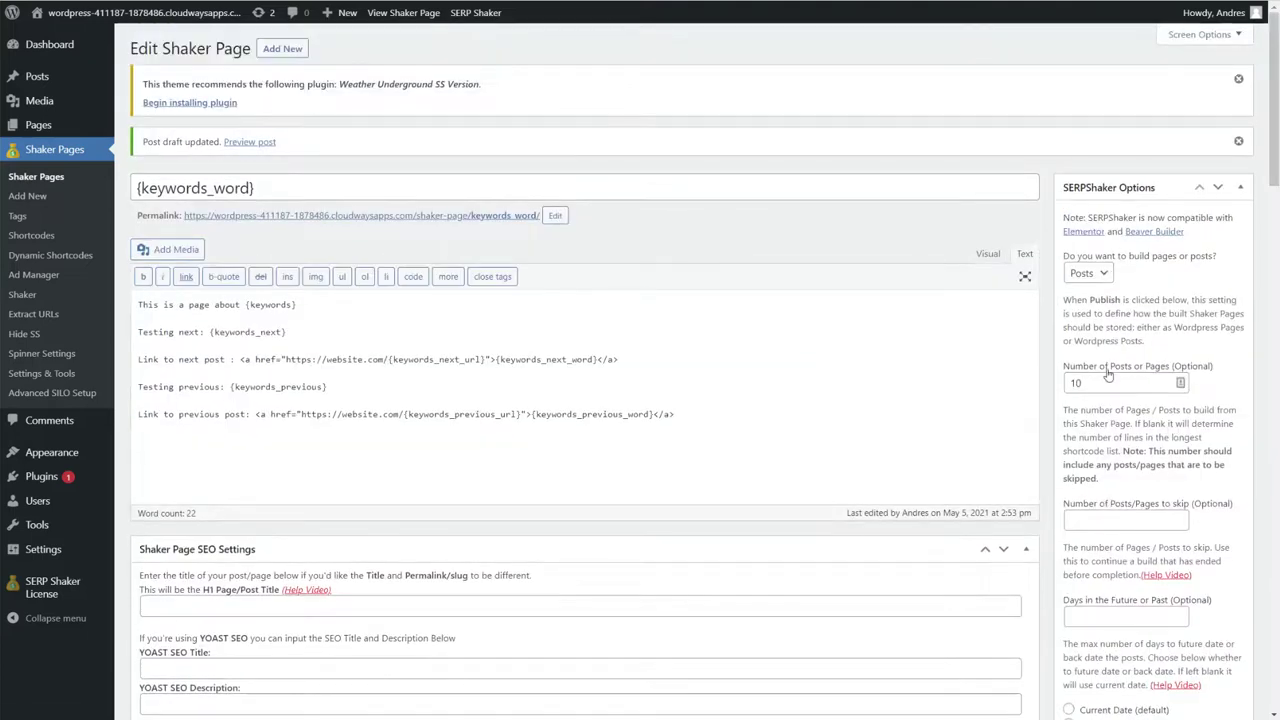
- Build the keyword pages/posts from the Shaker Page
scroll(1110, 380, down, 5)
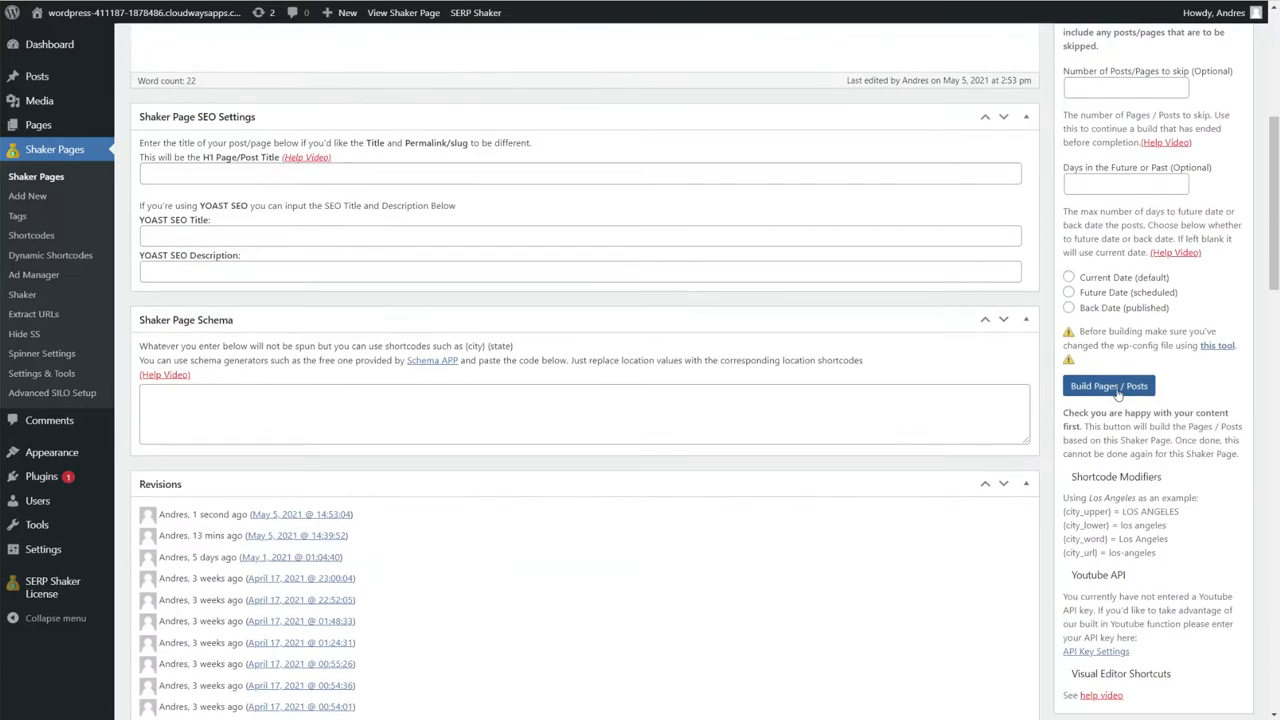
click(1109, 386)
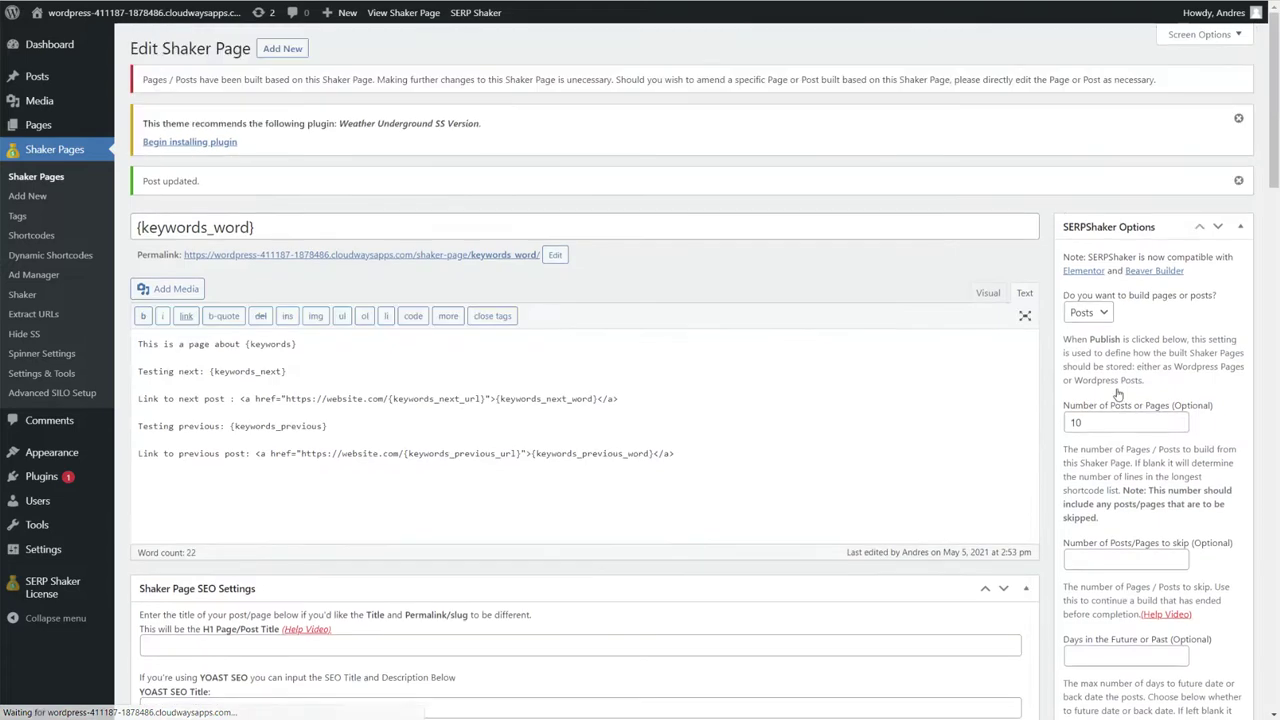
mouse_move(49, 80)
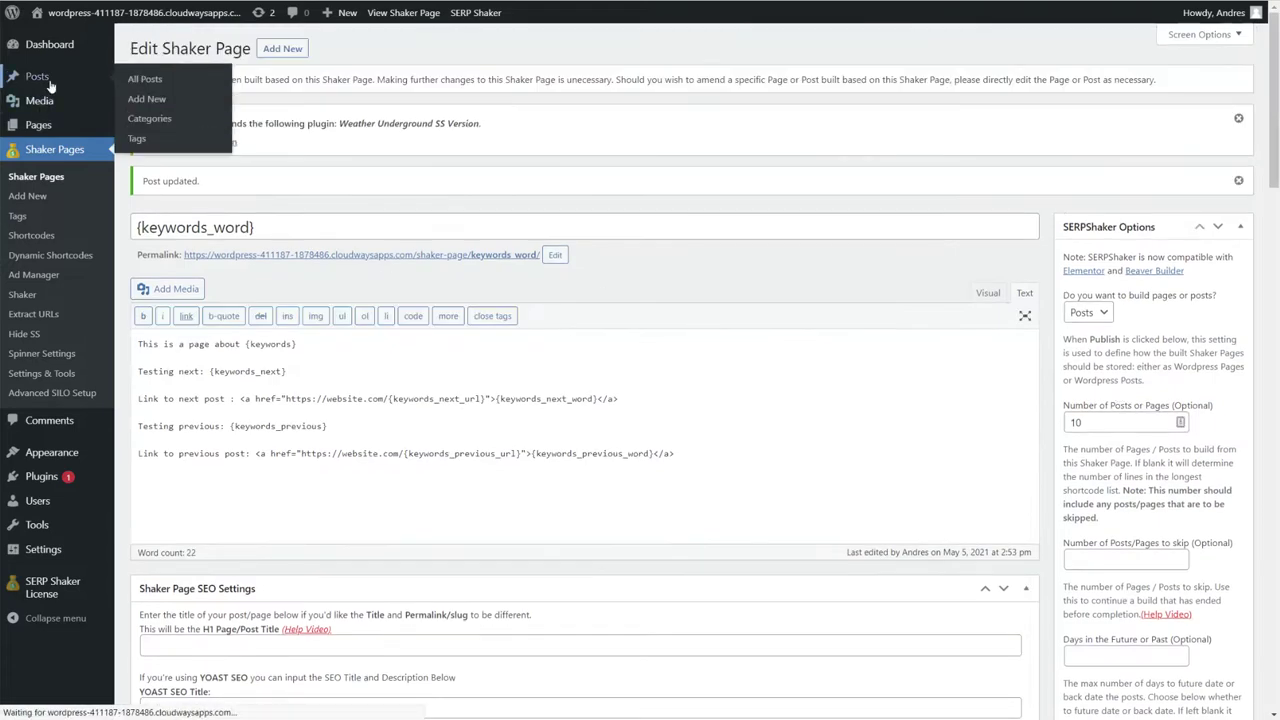
- View the built 'What Time Should I Go Asleep' post and check its title
scroll(572, 260, down, 1)
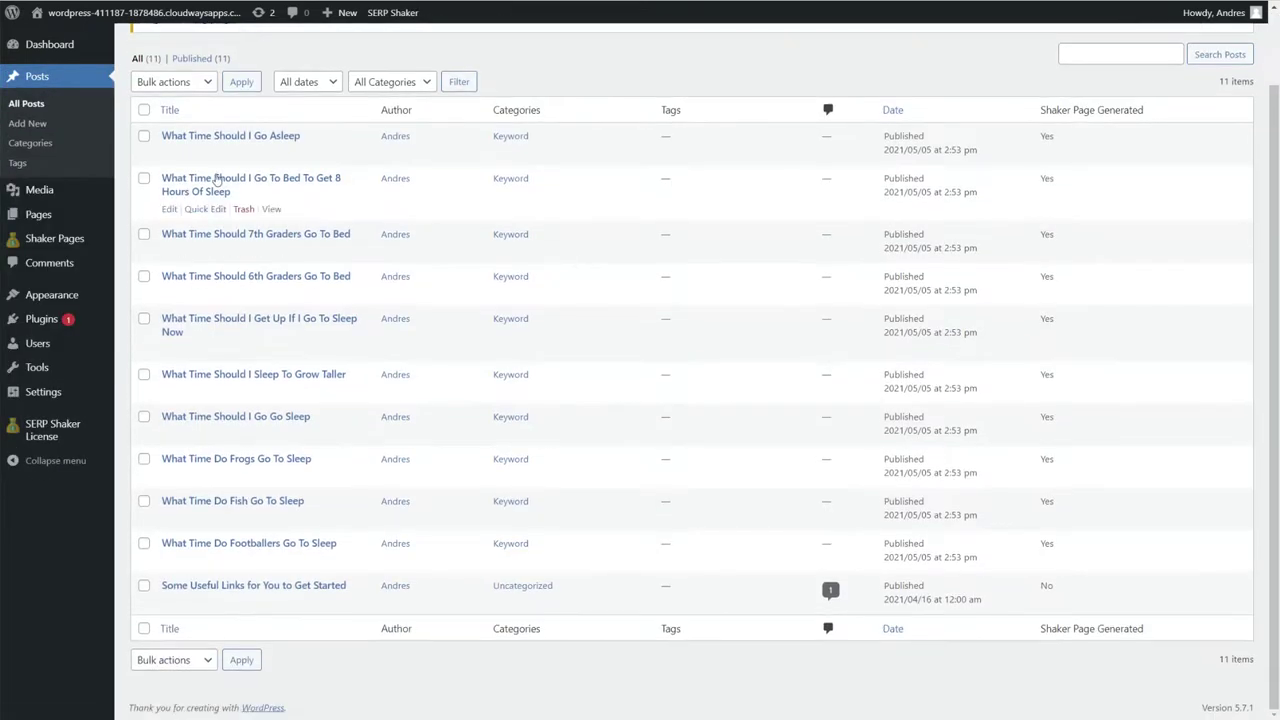
click(271, 154)
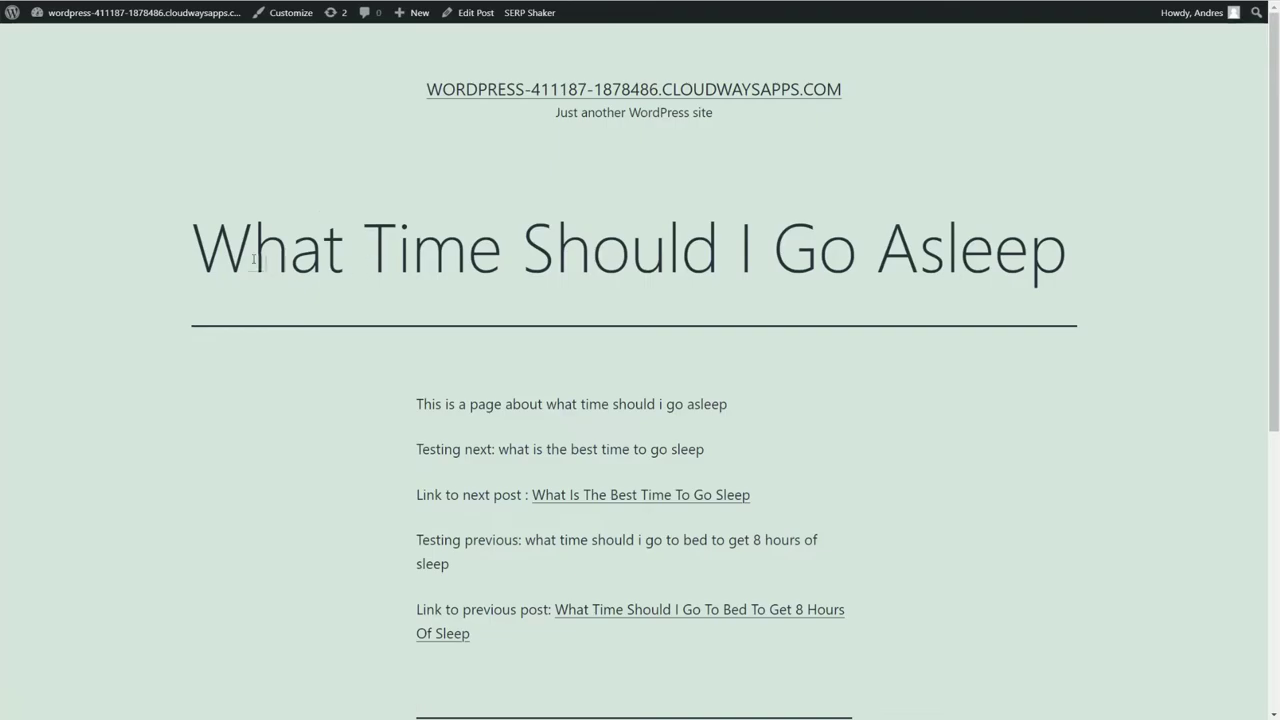
drag(205, 255, 1087, 268)
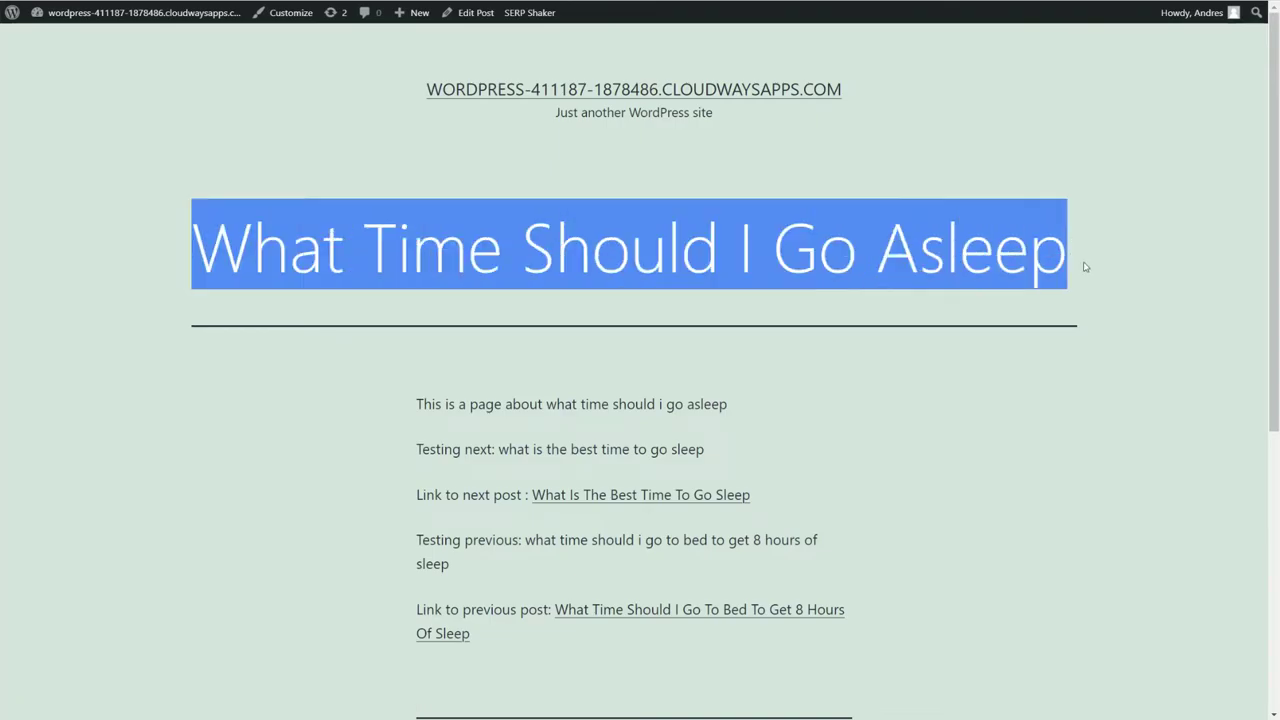
click(1087, 268)
drag(196, 255, 677, 276)
click(1081, 272)
click(677, 278)
scroll(677, 278, down, 1)
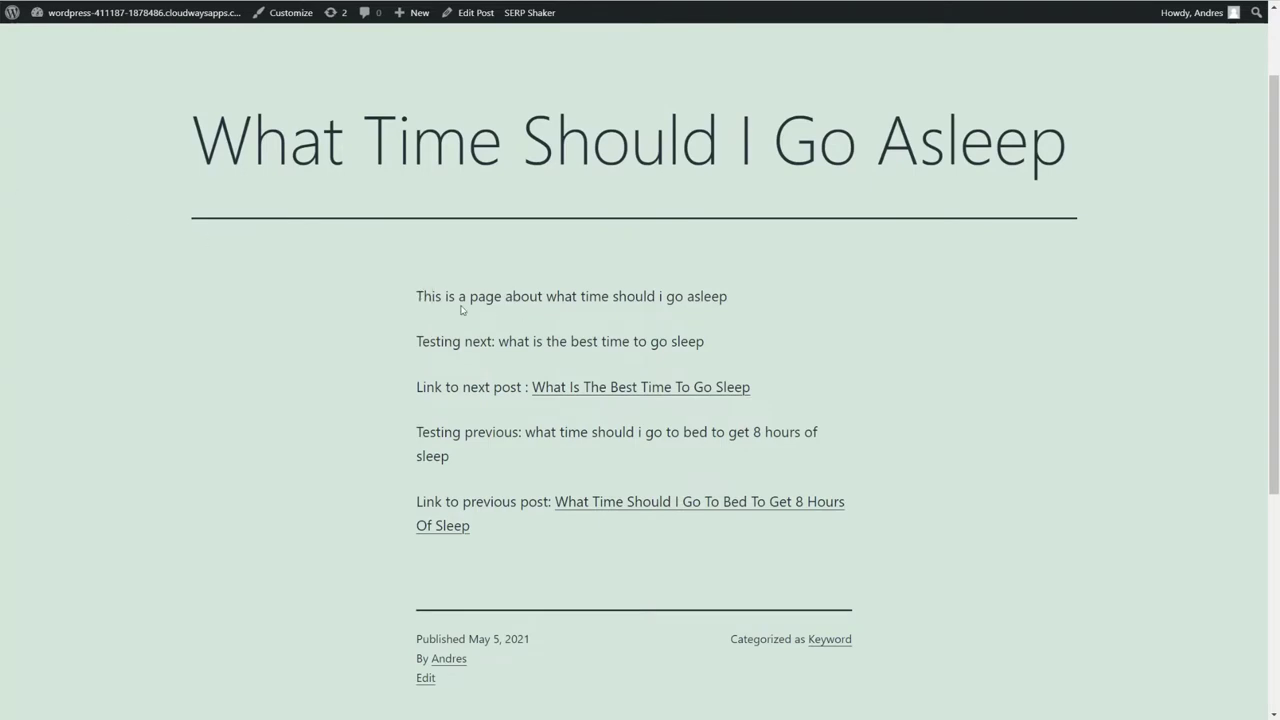
- Check the keyword in the first paragraph and the next-post keyword text
drag(418, 298, 545, 302)
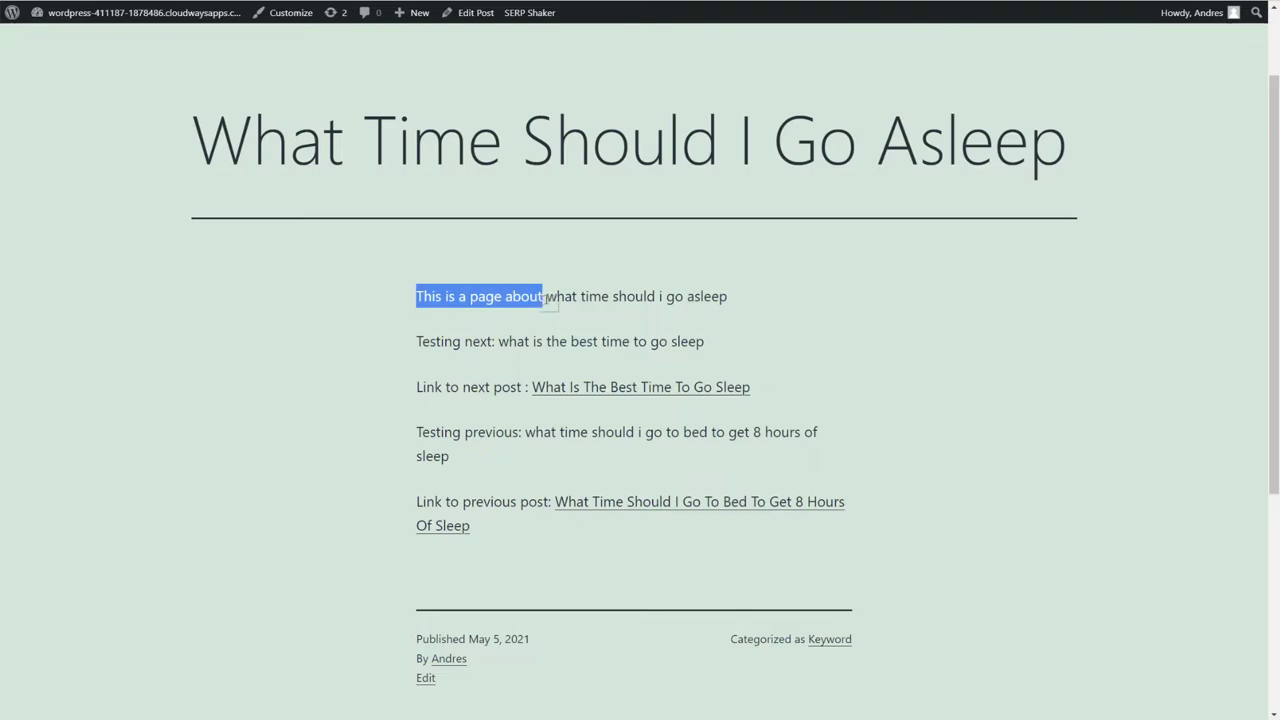
click(546, 298)
drag(548, 298, 744, 300)
click(744, 300)
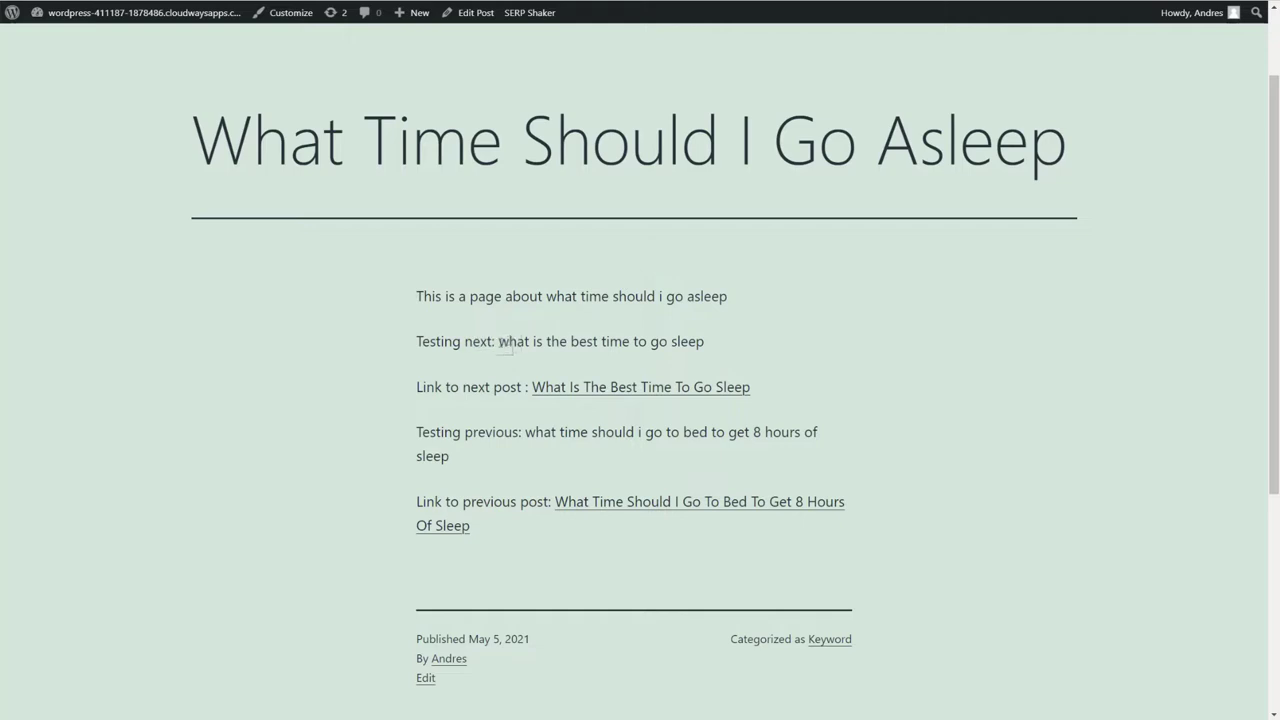
drag(499, 341, 714, 343)
click(715, 343)
- Follow the next-post link, go back from the 404 page, and return to the admin Posts list
mouse_move(772, 383)
mouse_down()
mouse_move(540, 396)
mouse_move(780, 383)
mouse_up()
click(585, 393)
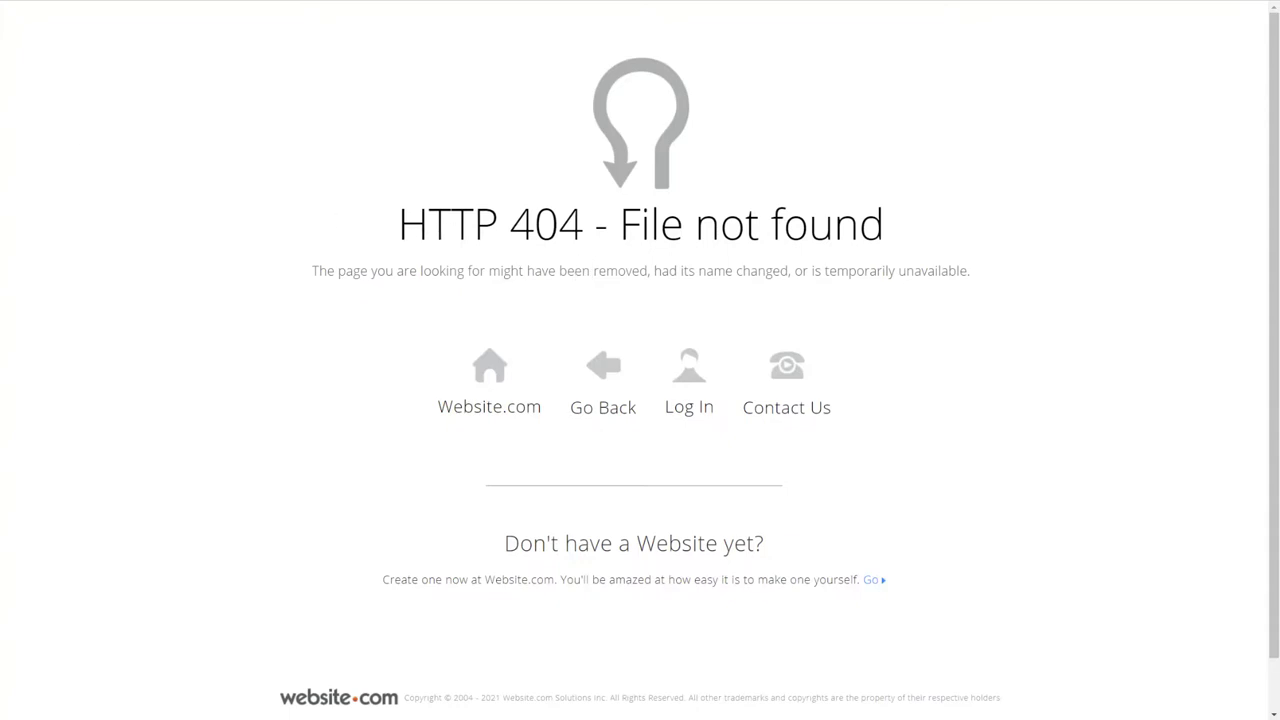
click(595, 370)
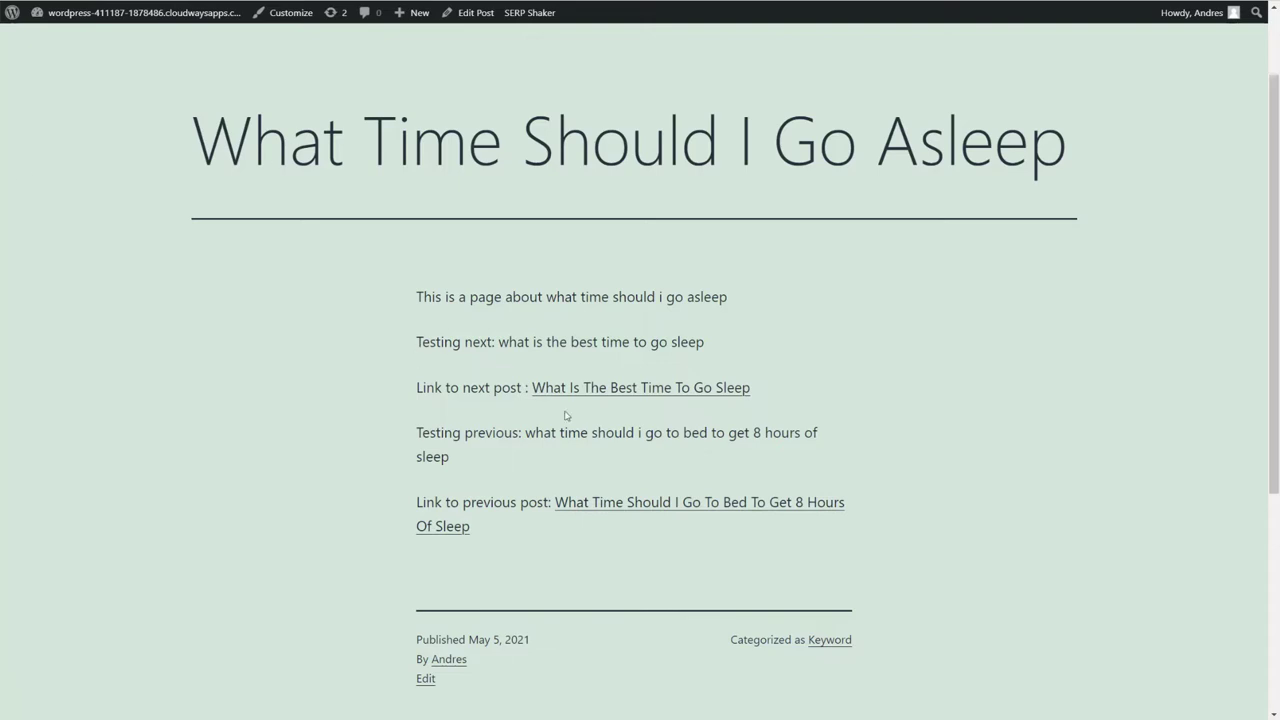
key(ctrl+Tab)
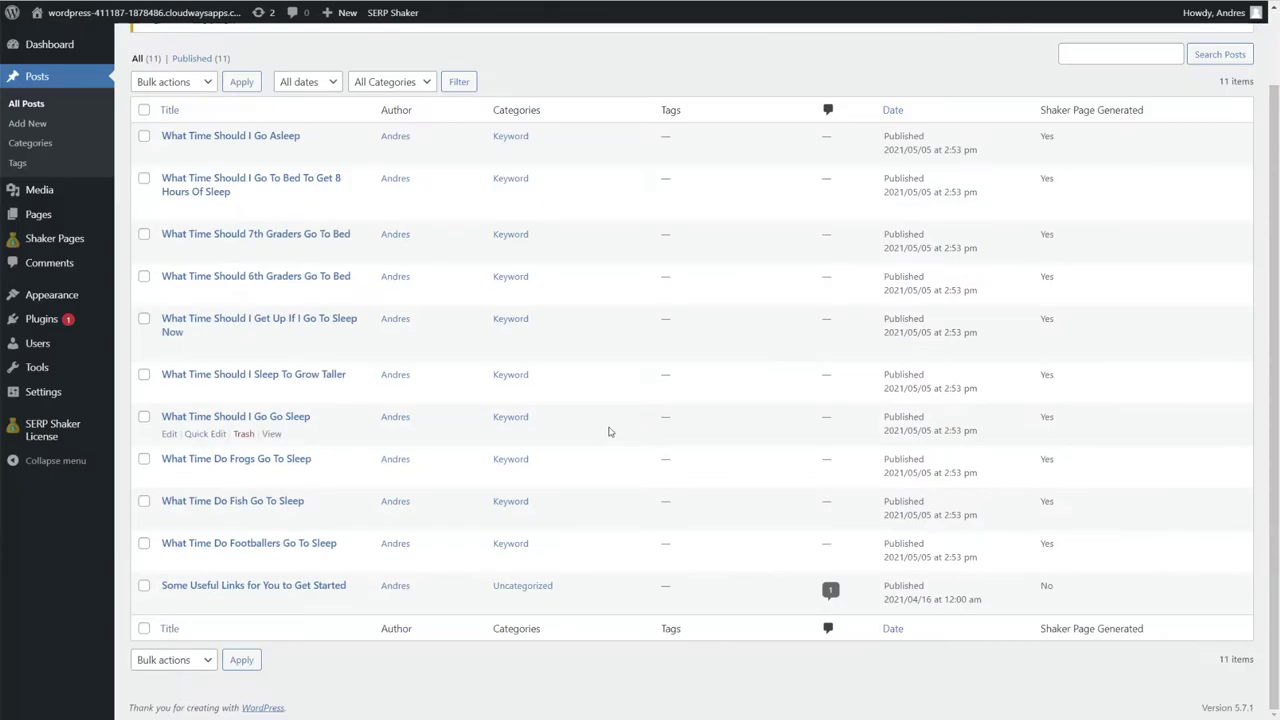
- Inspect the website.com base address in the {keywords_word} template's link hrefs, then go to Shortcodes
click(58, 238)
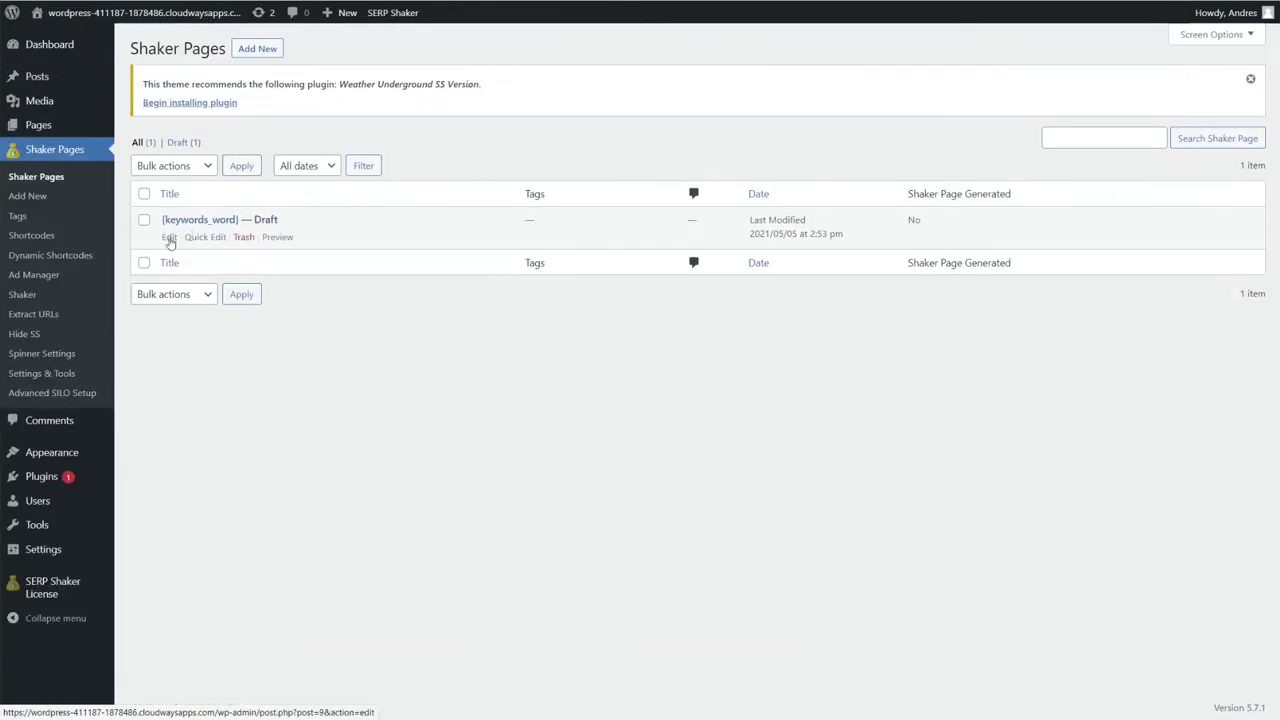
click(169, 238)
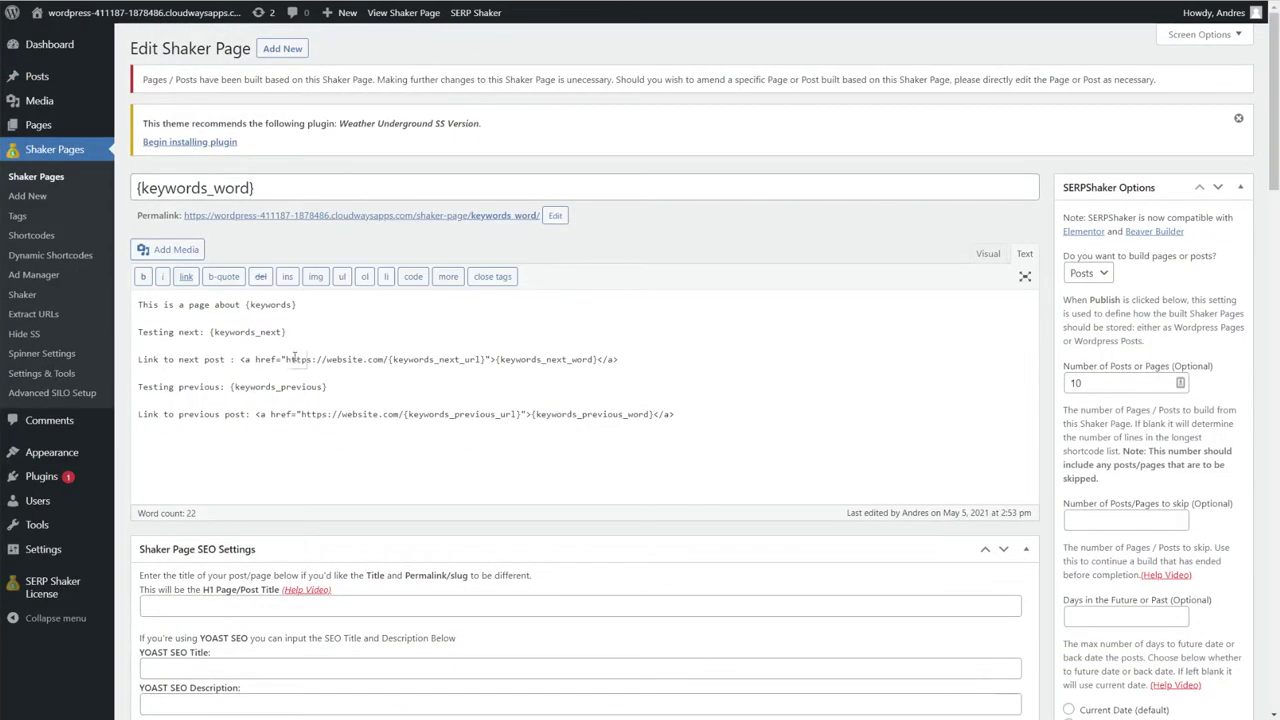
drag(285, 359, 386, 362)
click(389, 362)
click(334, 362)
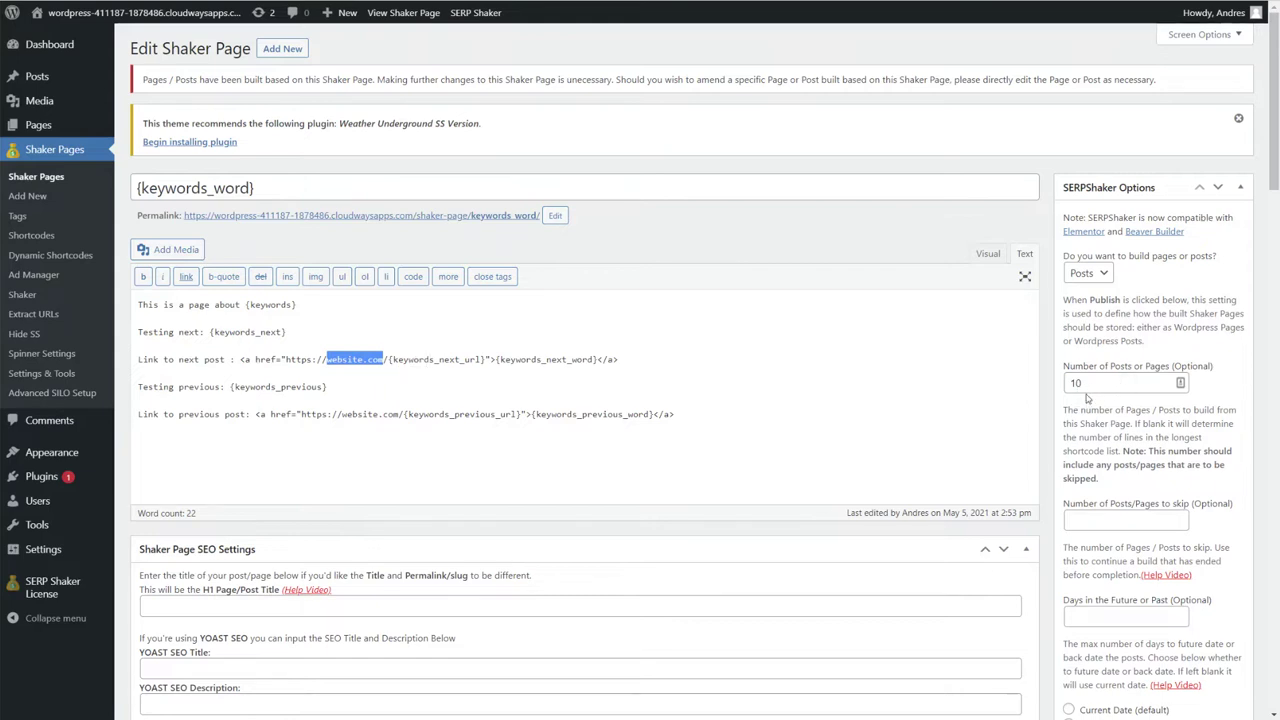
click(420, 376)
scroll(380, 340, down, 2)
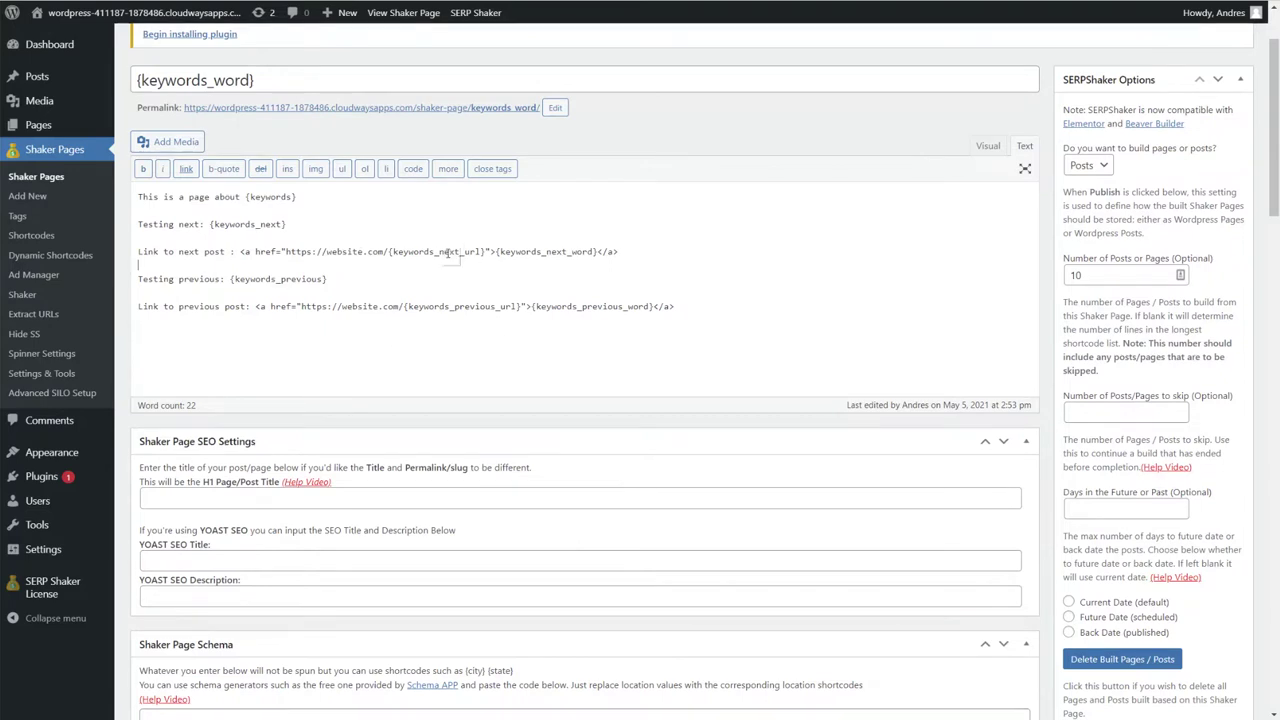
scroll(575, 270, up, 2)
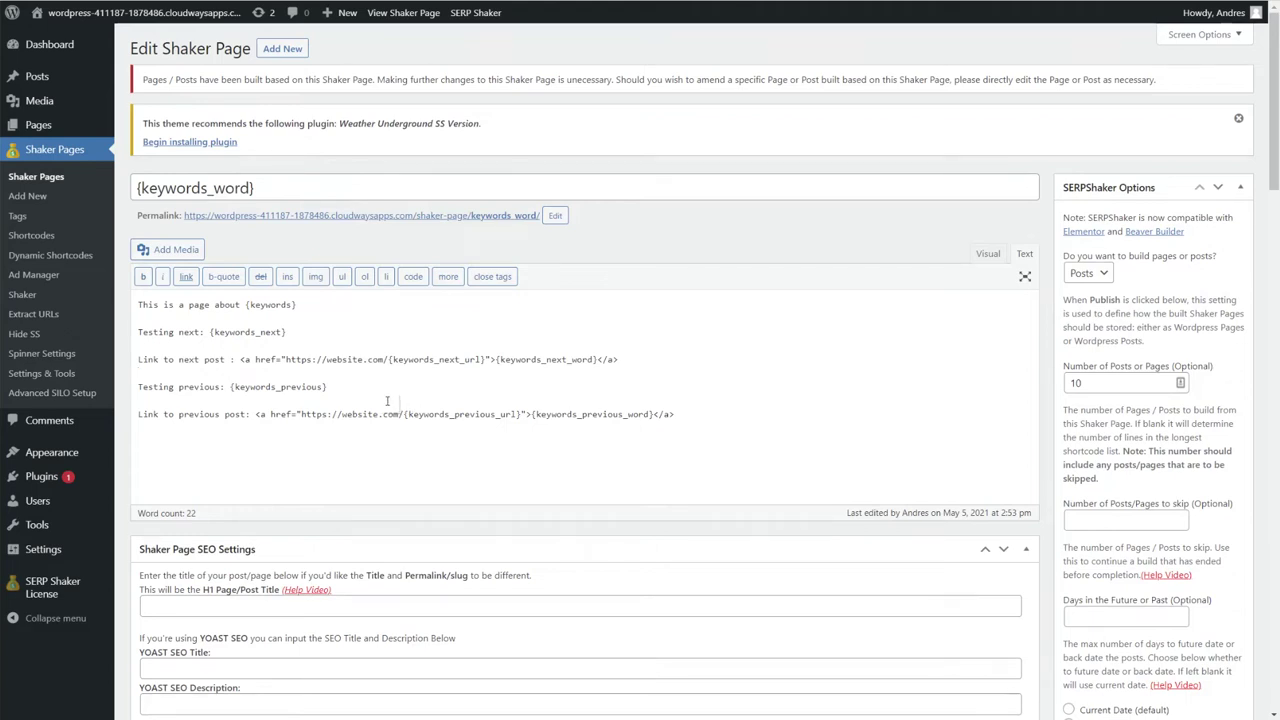
click(57, 237)
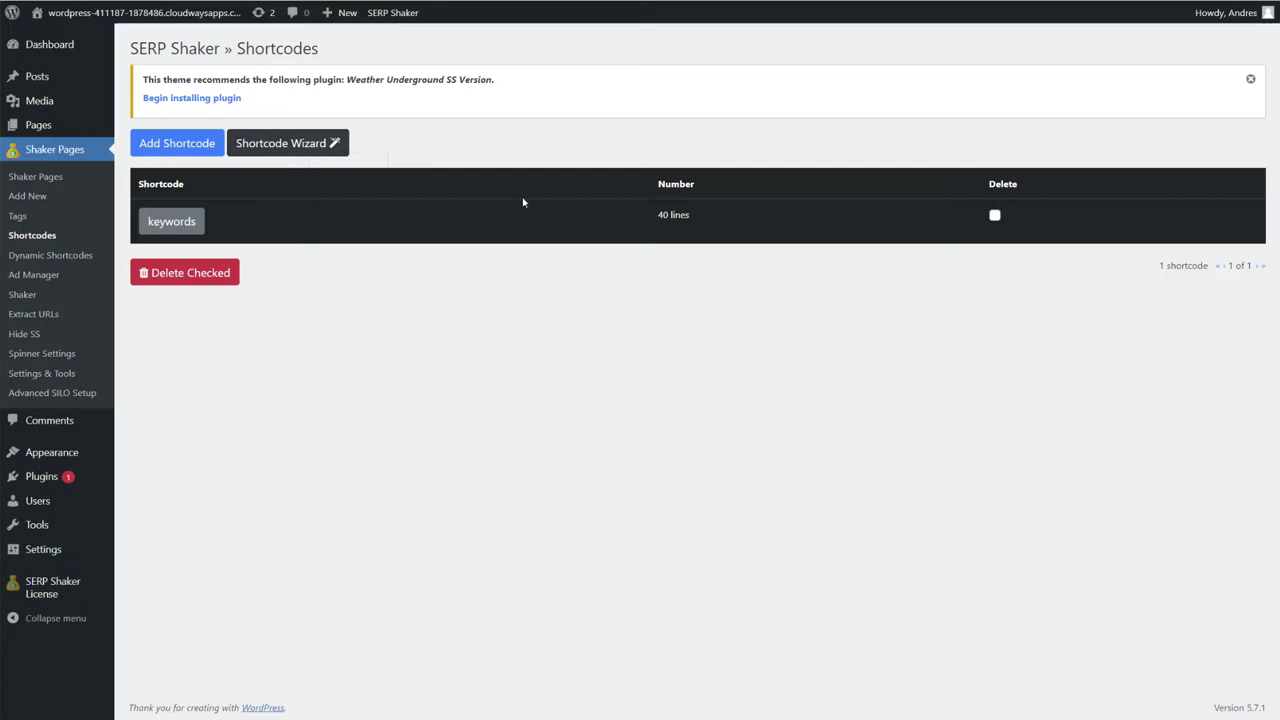
- Open the Shortcode Wizard and look over its keyword list, keywords-per-shortcode and prefix fields
click(257, 150)
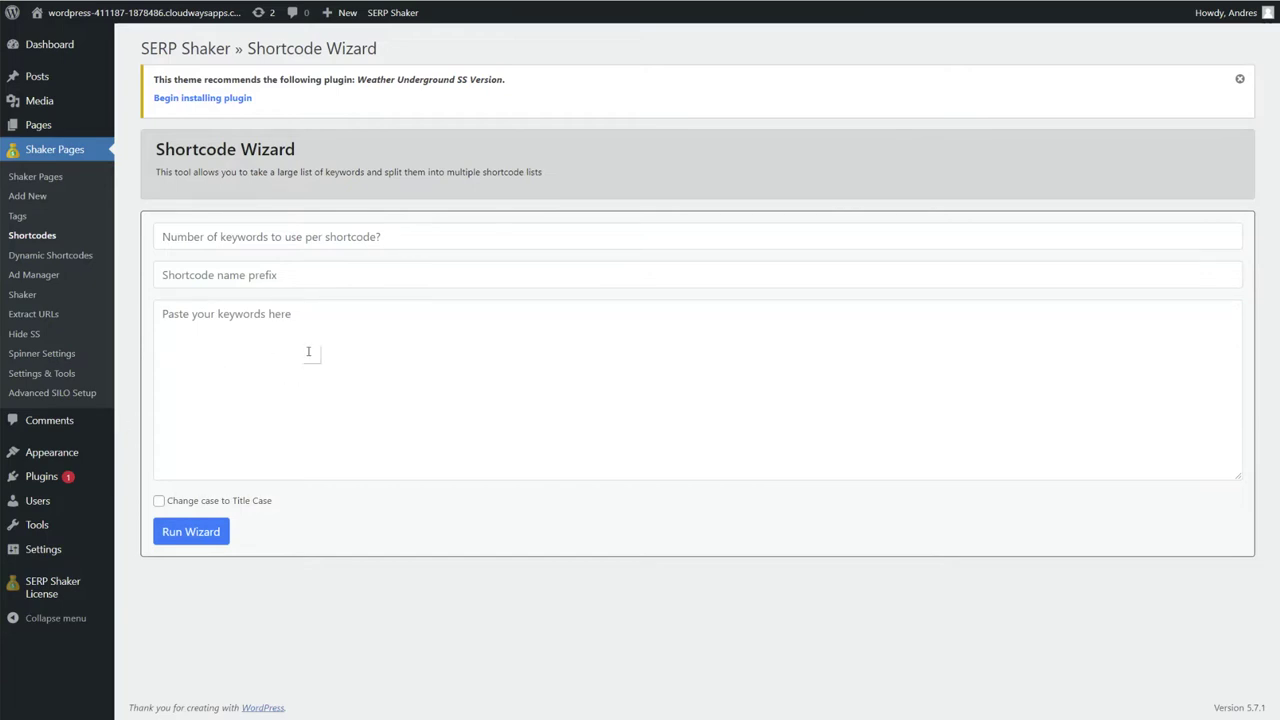
click(206, 336)
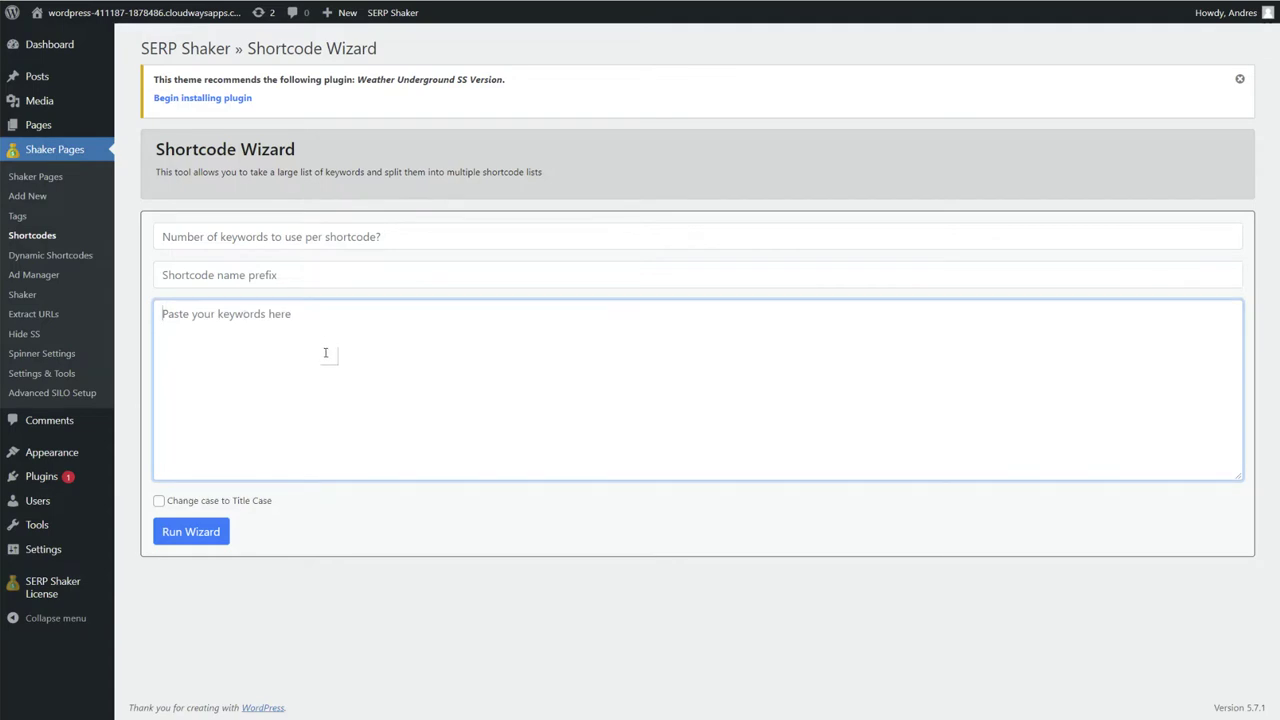
click(240, 245)
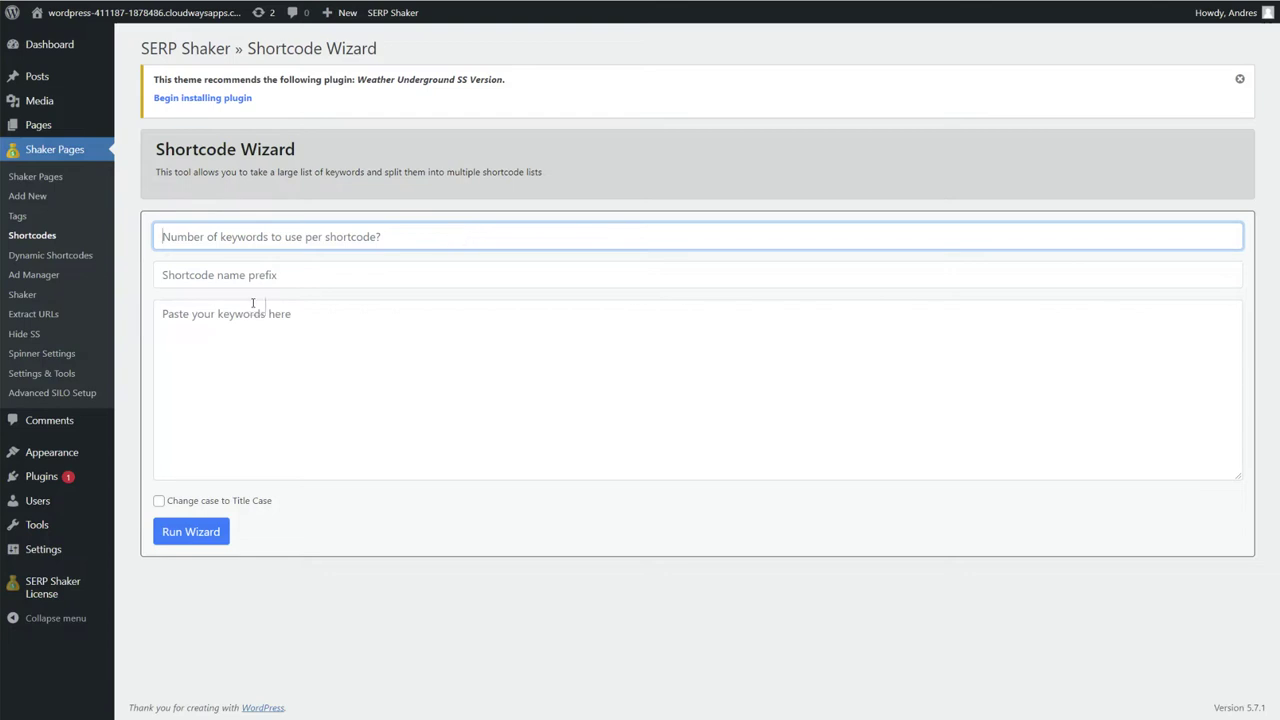
click(262, 274)
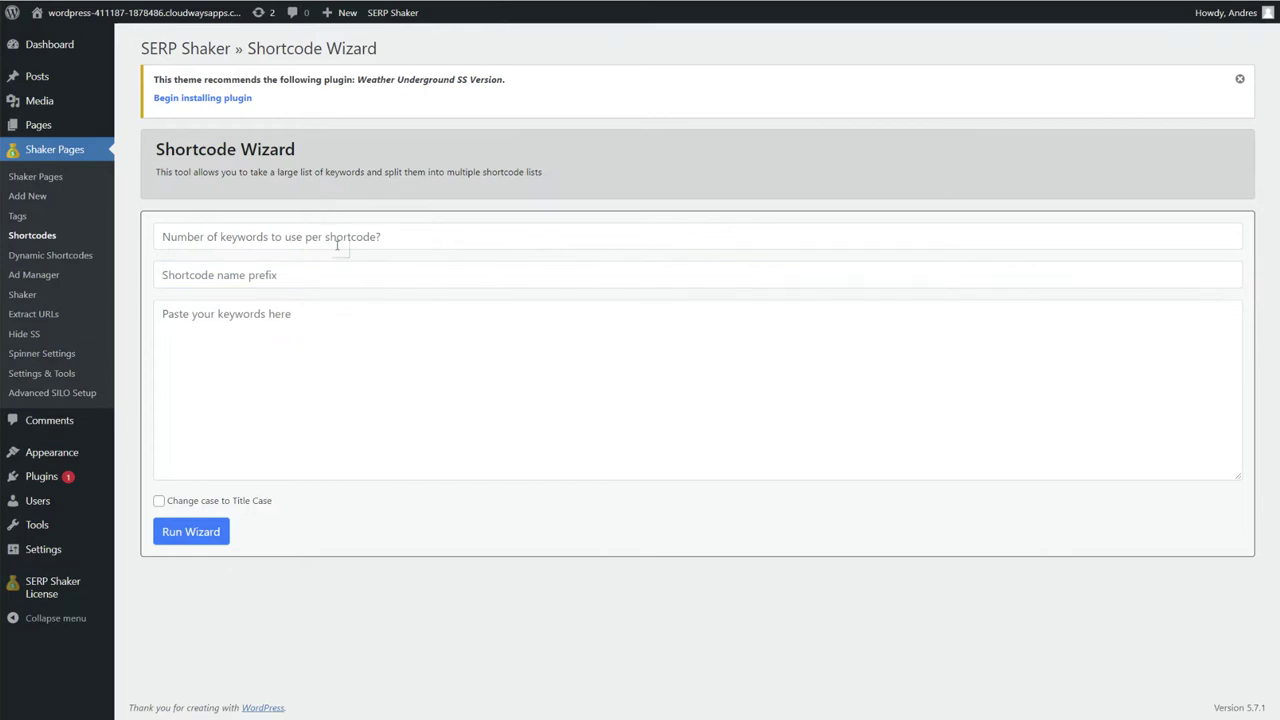
click(247, 243)
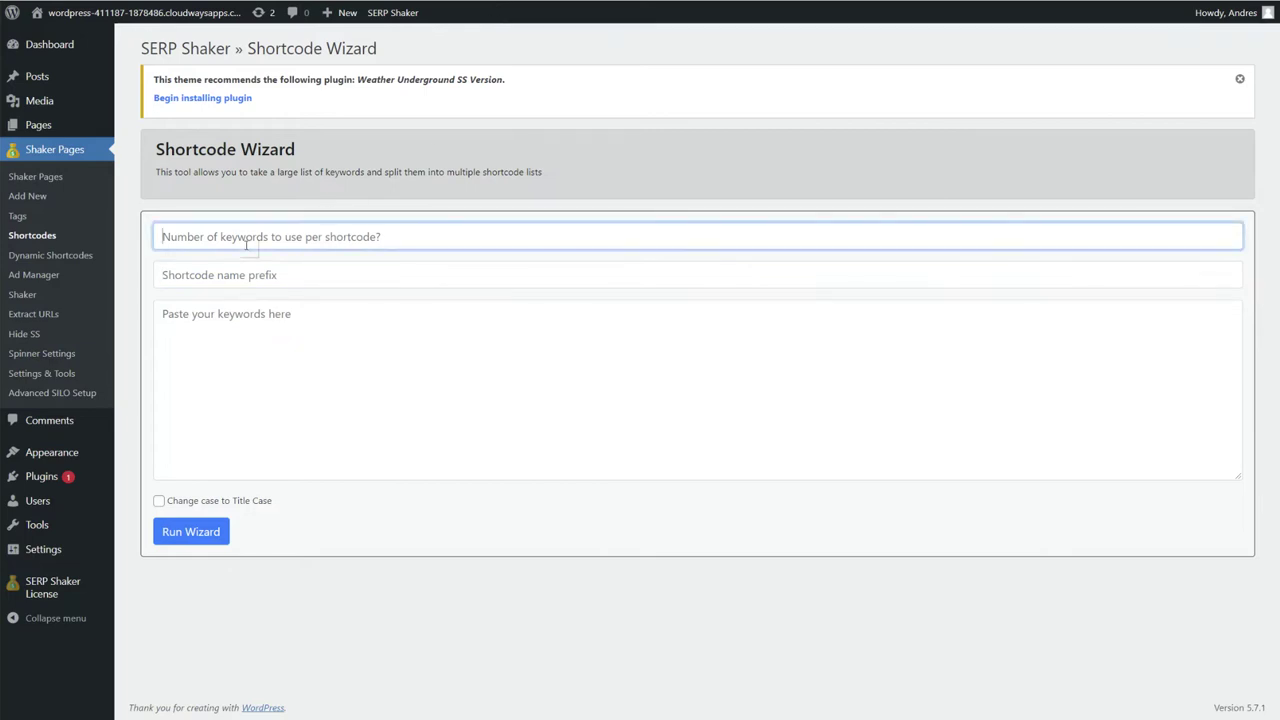
- Set 100 keywords per shortcode and the name prefix fortnite
text(100)
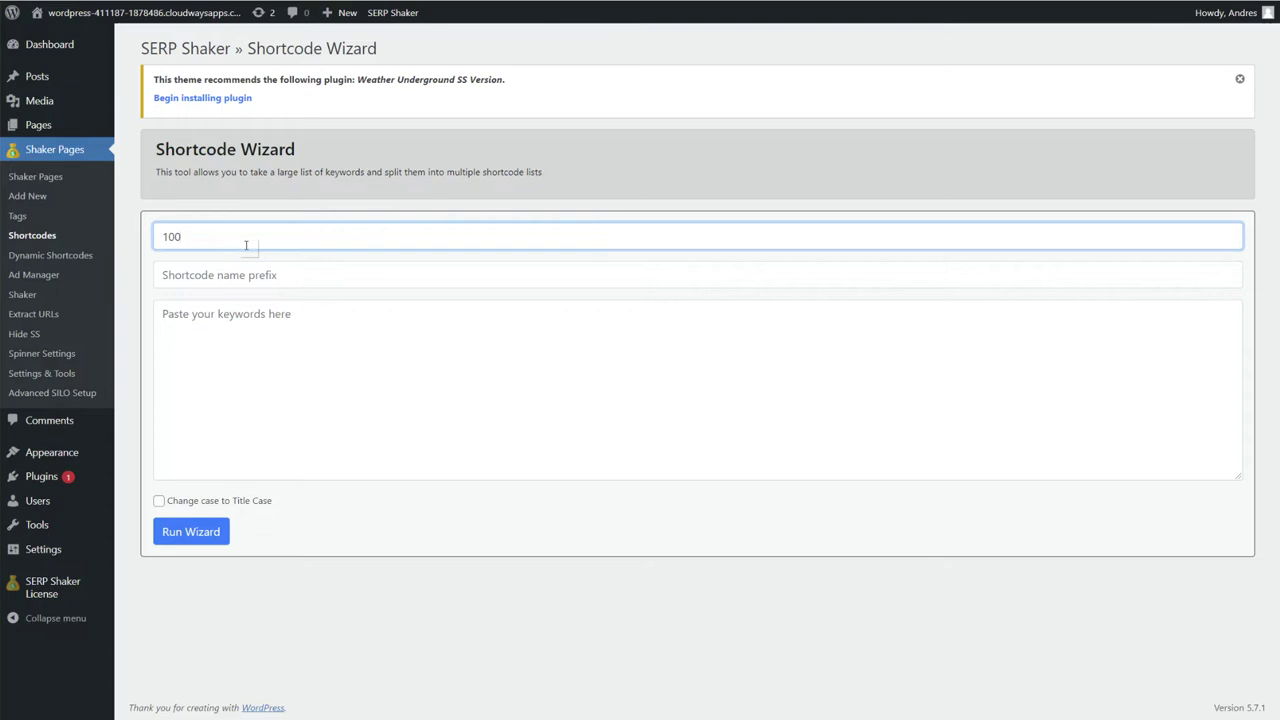
click(221, 278)
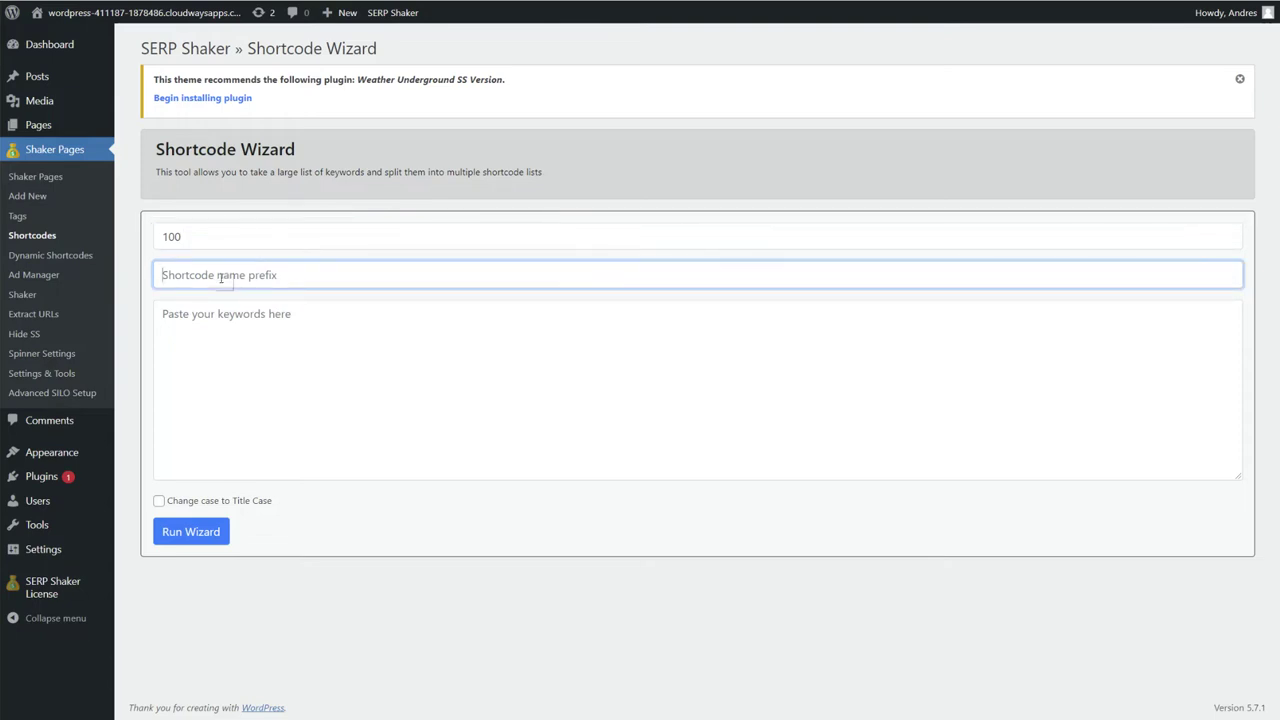
text(fortnite)
- Paste the fortnite keyword list and run the wizard to create fortnite1–fortnite6
click(226, 321)
right_click(223, 320)
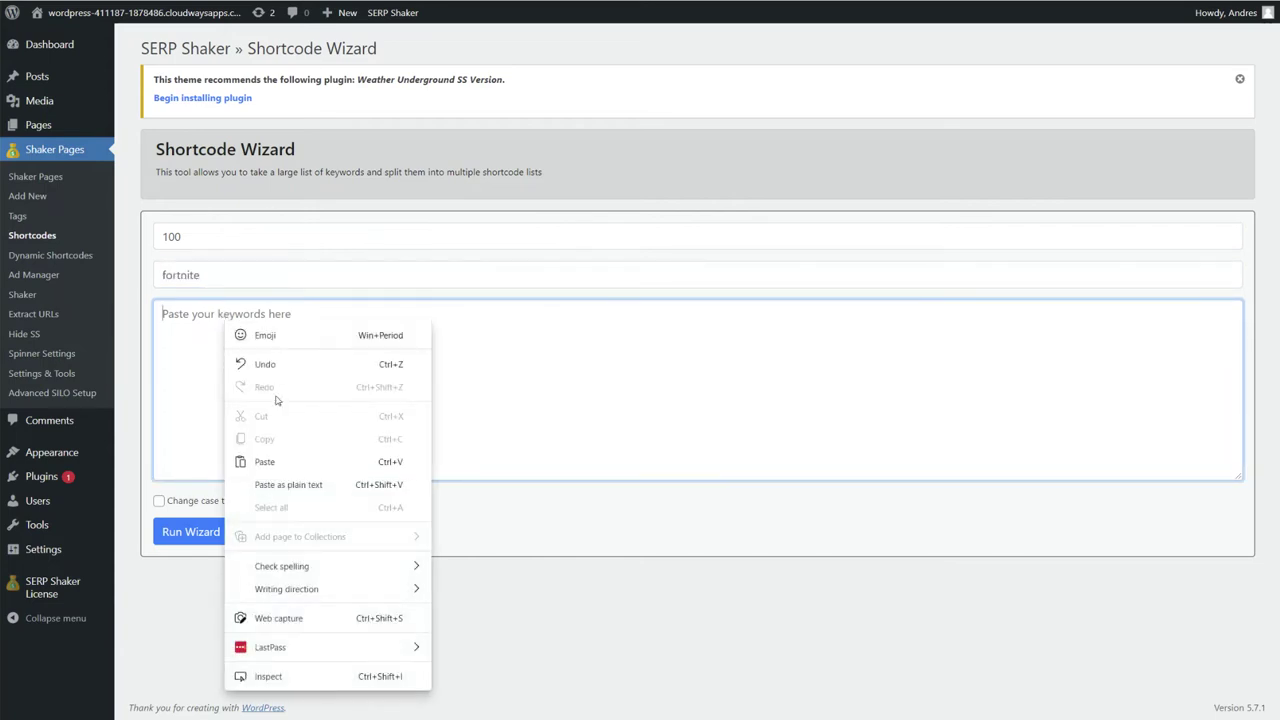
click(265, 462)
scroll(305, 390, up, 10)
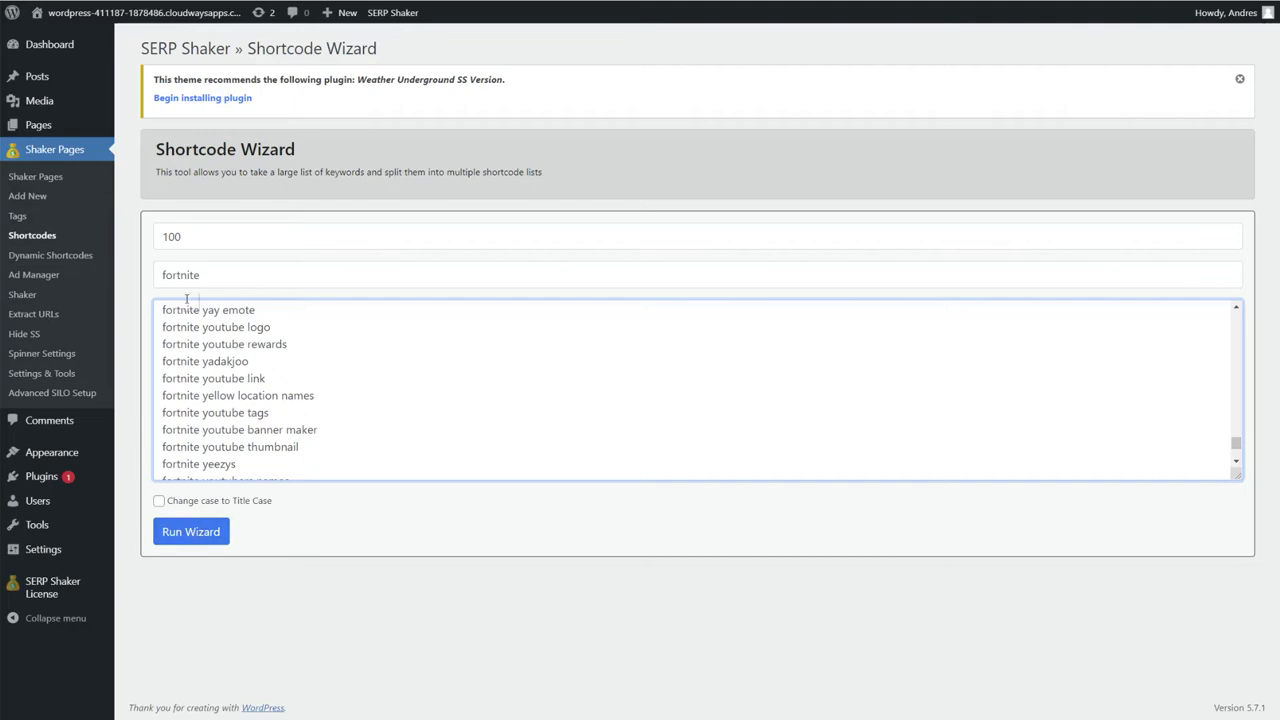
scroll(235, 370, up, 5)
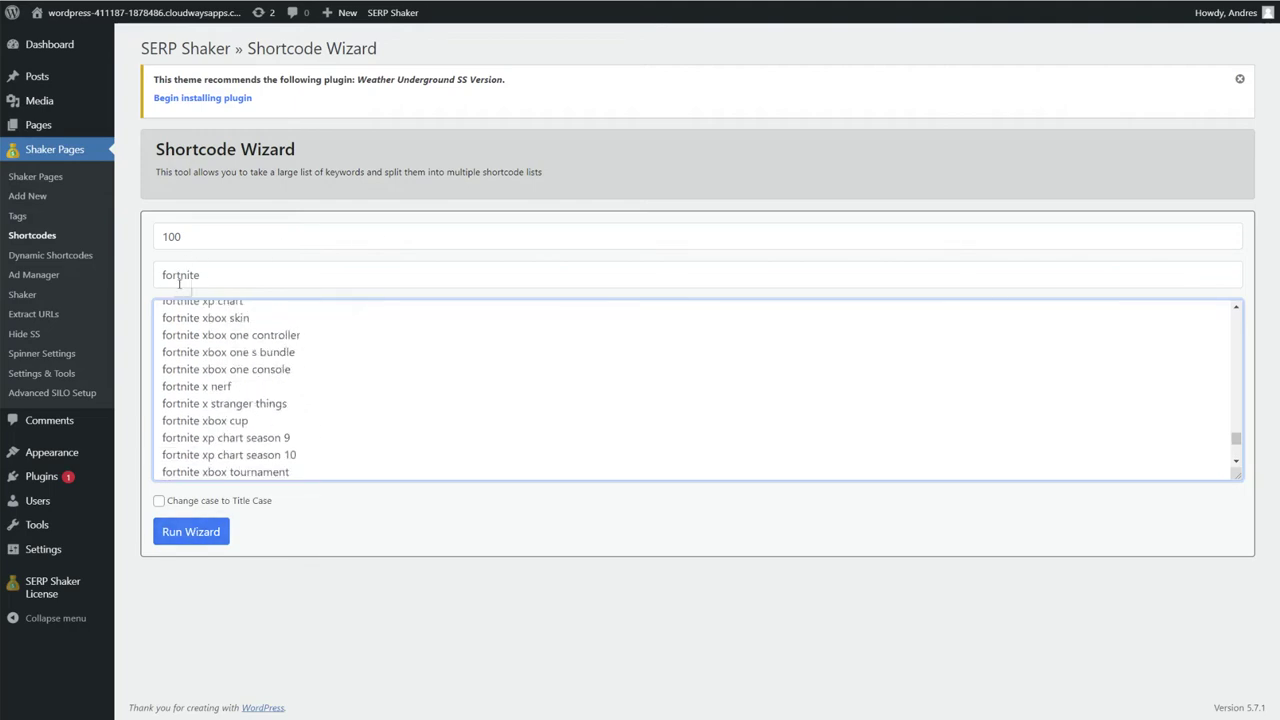
click(191, 533)
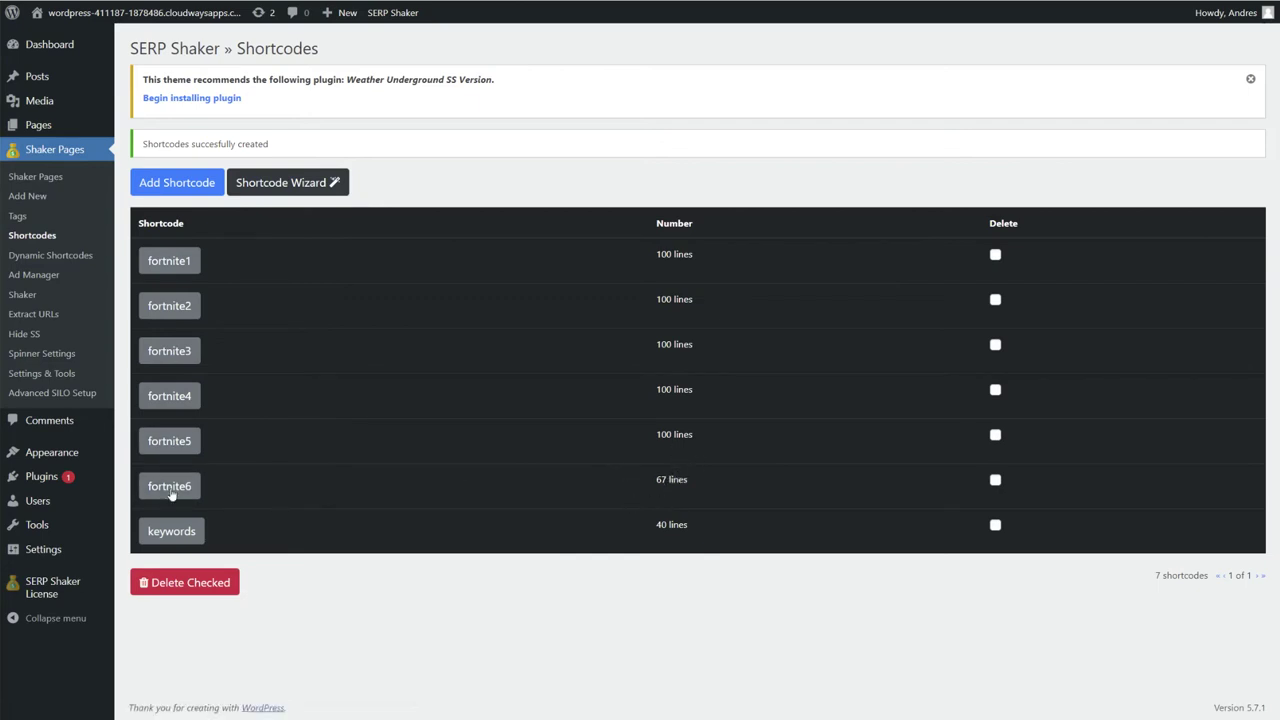
click(186, 259)
scroll(623, 416, down, 10)
scroll(635, 391, down, 15)
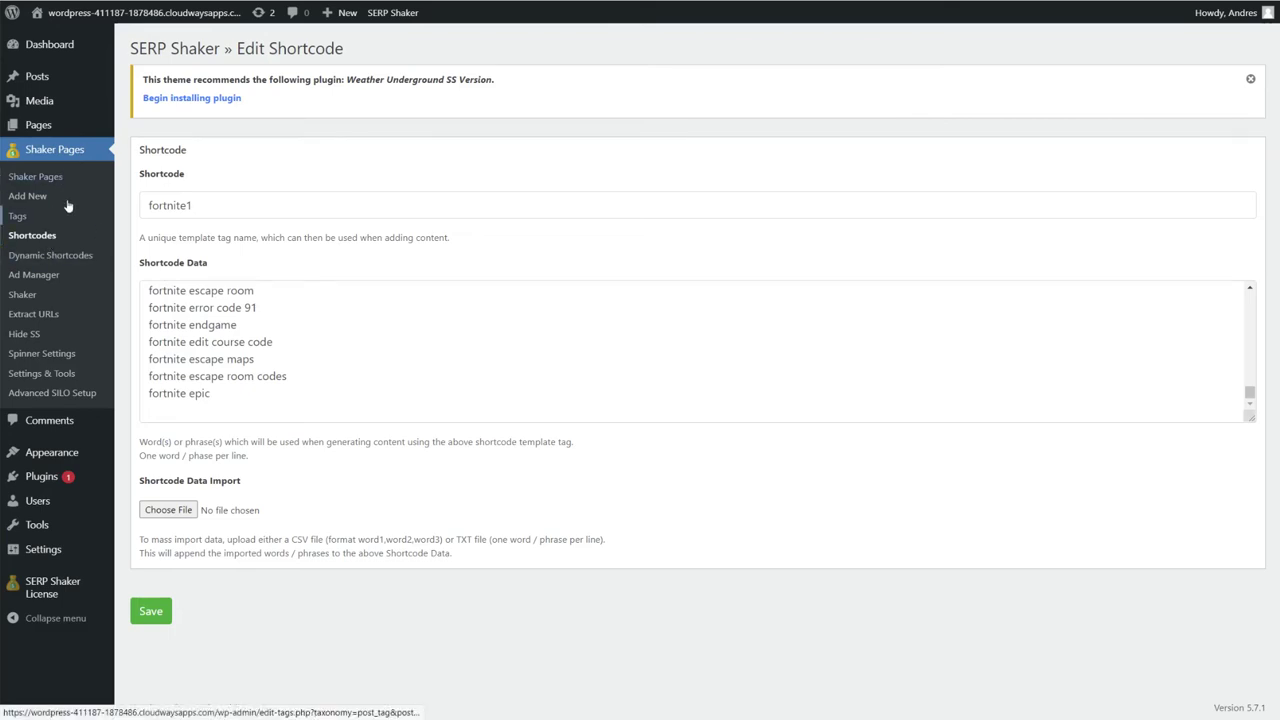
click(206, 208)
click(43, 238)
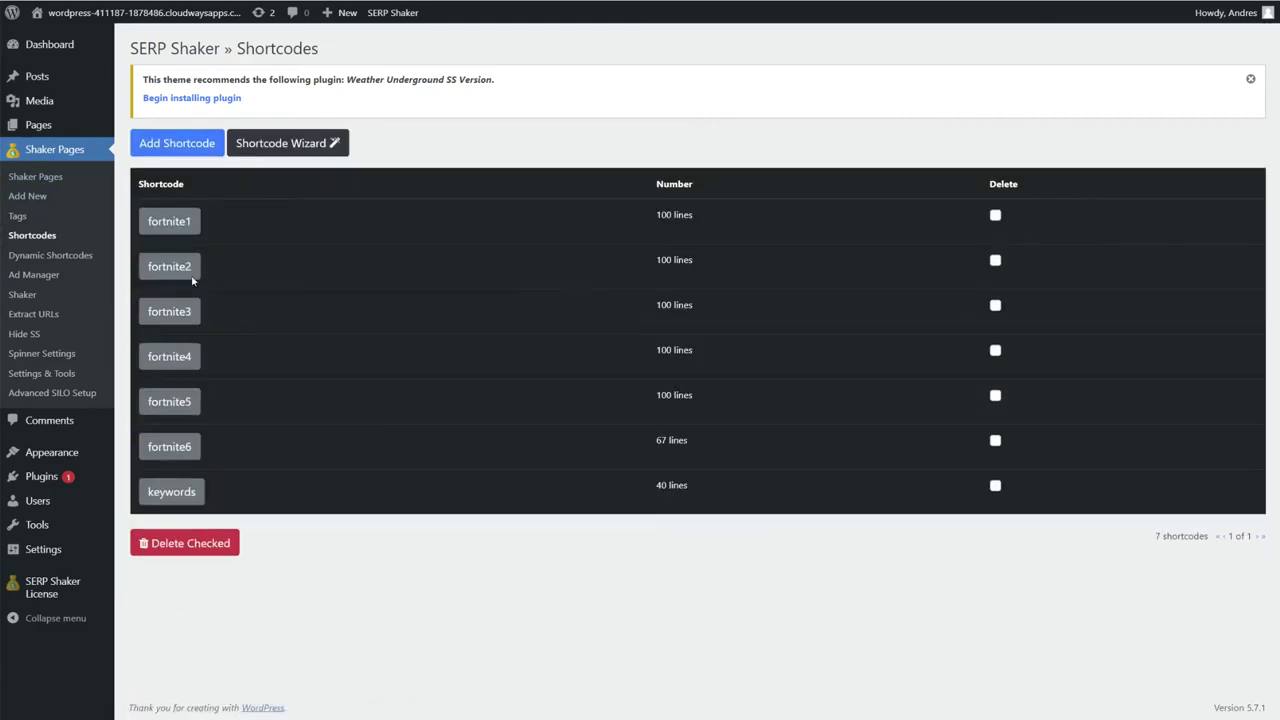